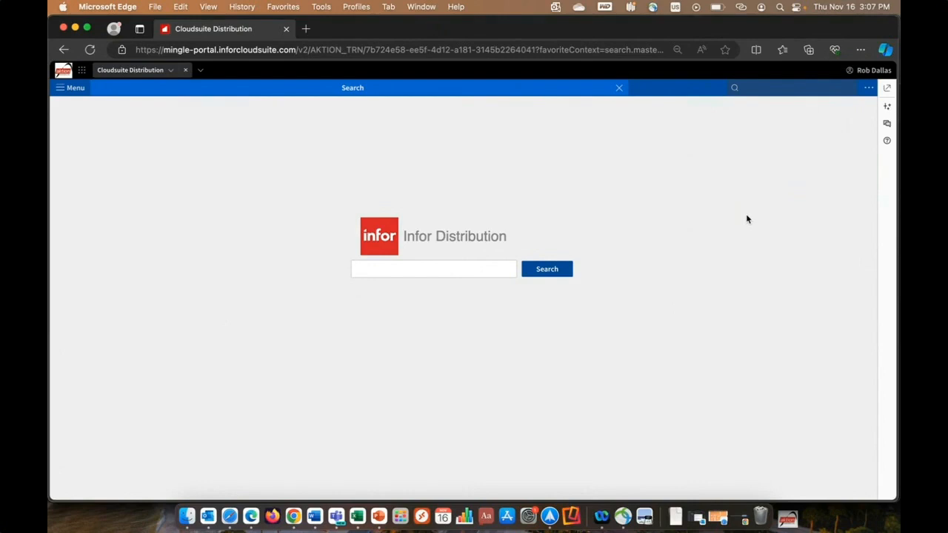
- Find the pricing functions and open Customer Pricing Inquiry
left_click(772, 89)
type("pricing")
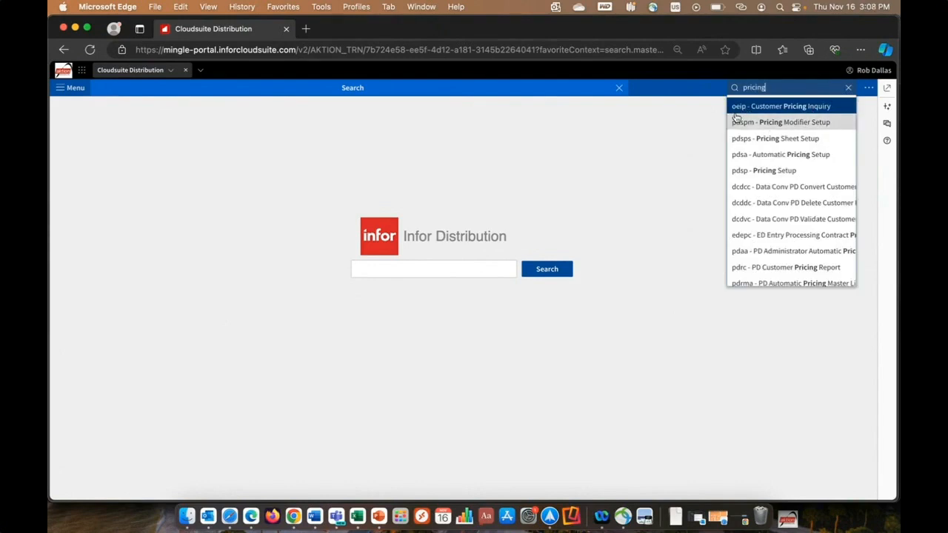
left_click(778, 106)
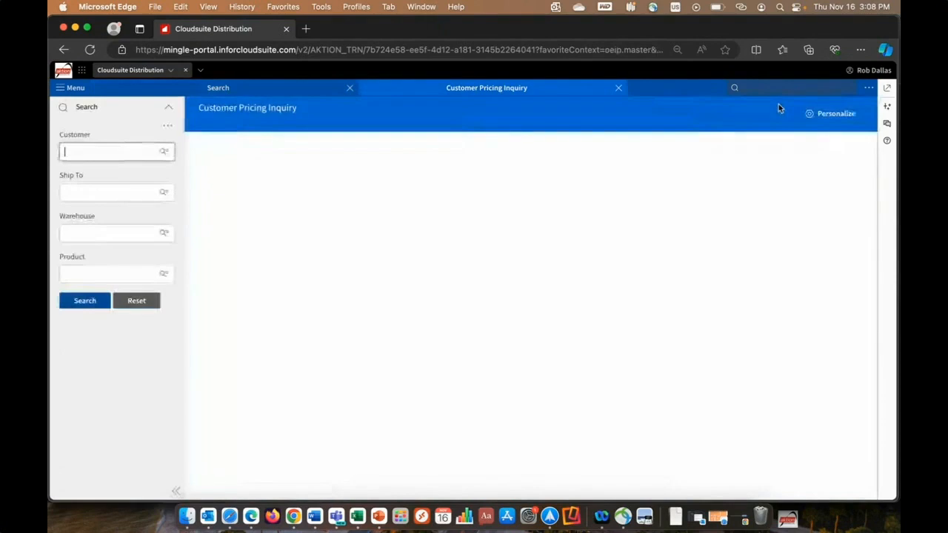
left_click(73, 89)
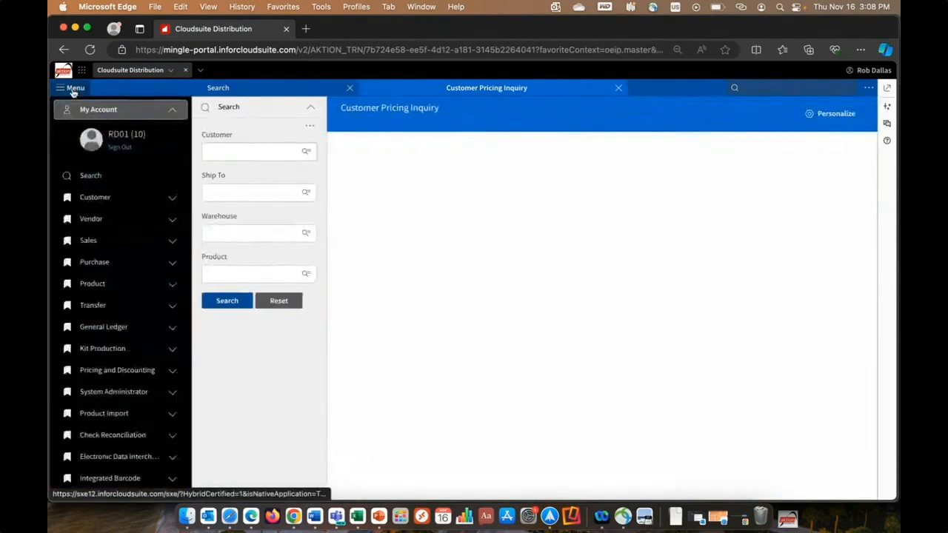
left_click(73, 90)
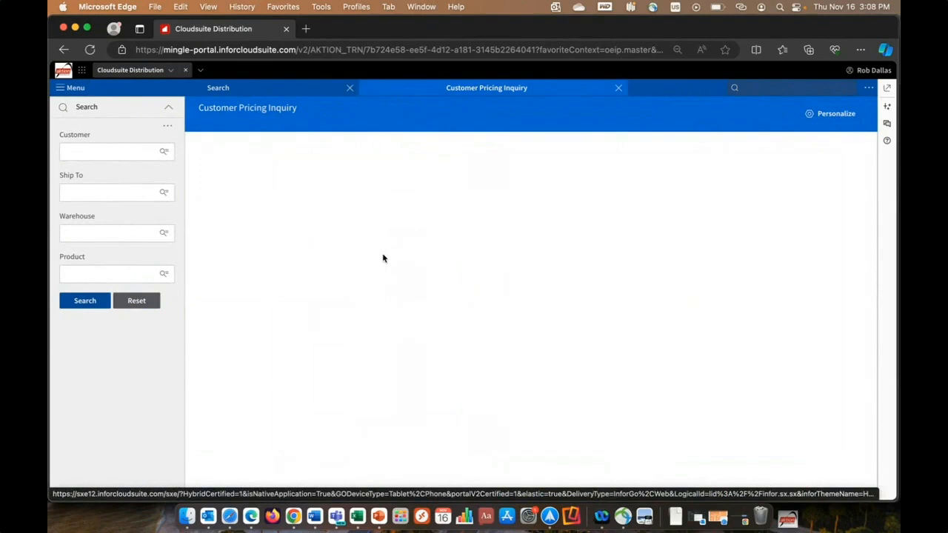
- Search for the customer by a partial customer number, and again by the name "northern"
left_click(119, 152)
type("302")
key("BackSpace")
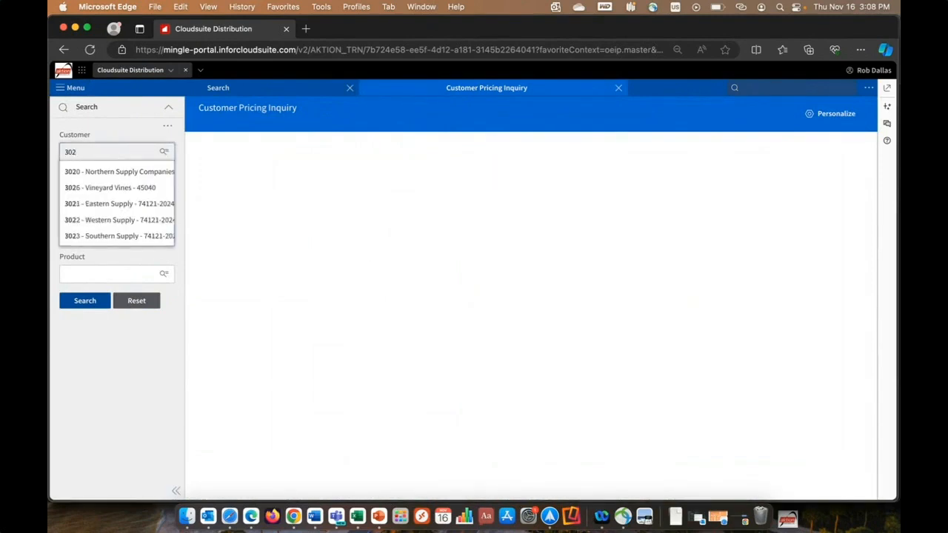
key("BackSpace")
key("BackSpace")
type("northern")
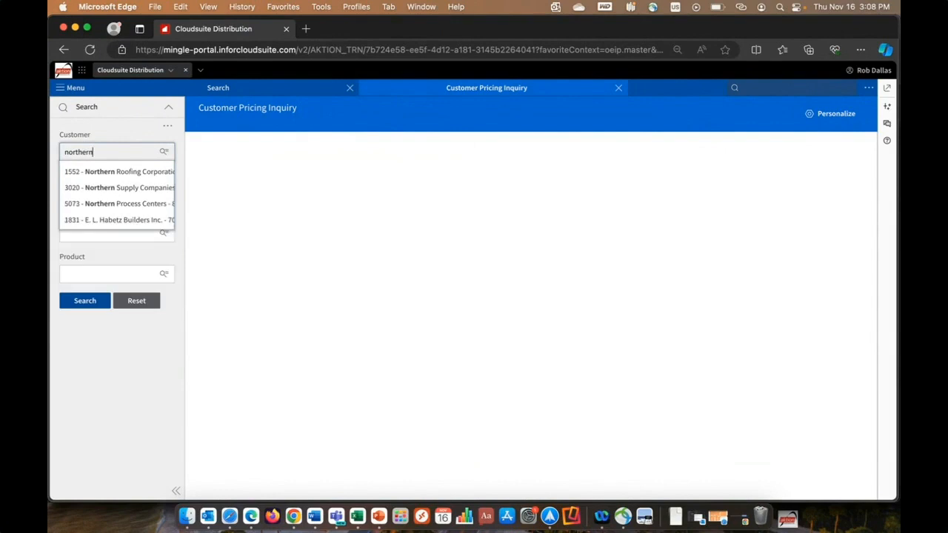
- Look up the customer by the first digits of the phone number and choose Northern Supply Companies
key("BackSpace")
key("BackSpace")
key("BackSpace")
key("BackSpace")
key("BackSpace")
key("BackSpace")
key("BackSpace")
key("BackSpace")
type("513253")
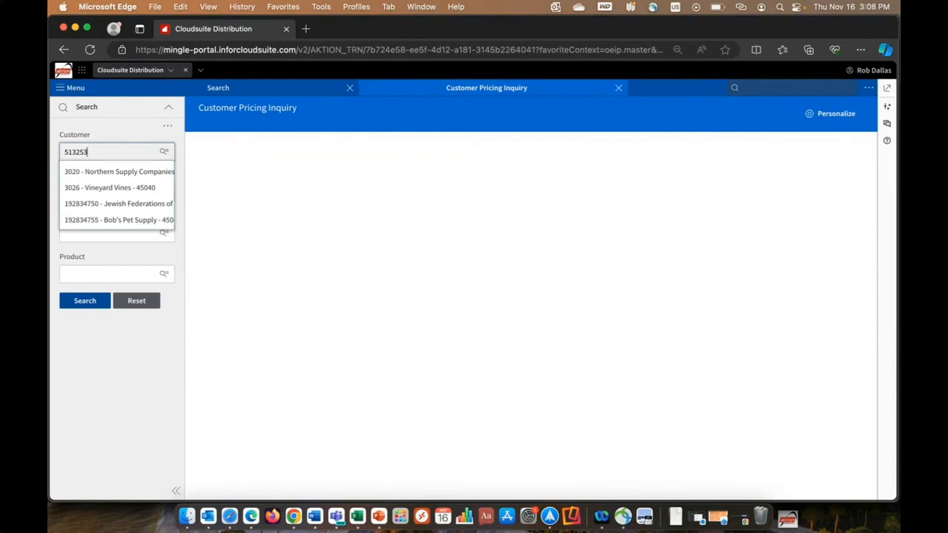
left_click(116, 174)
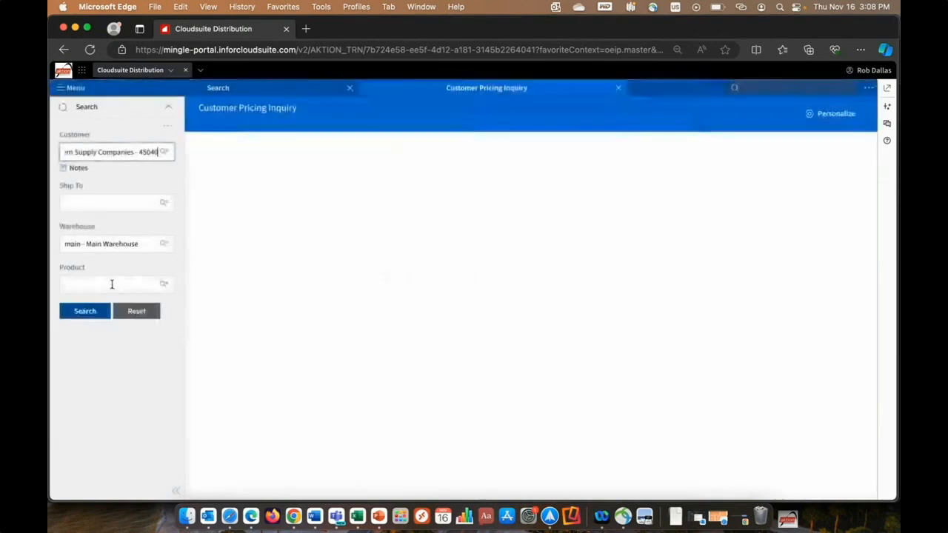
- Look up products matching "grill built-in", choose the TRL 44" Built-in Grill N45600052, and run the pricing inquiry
left_click(112, 285)
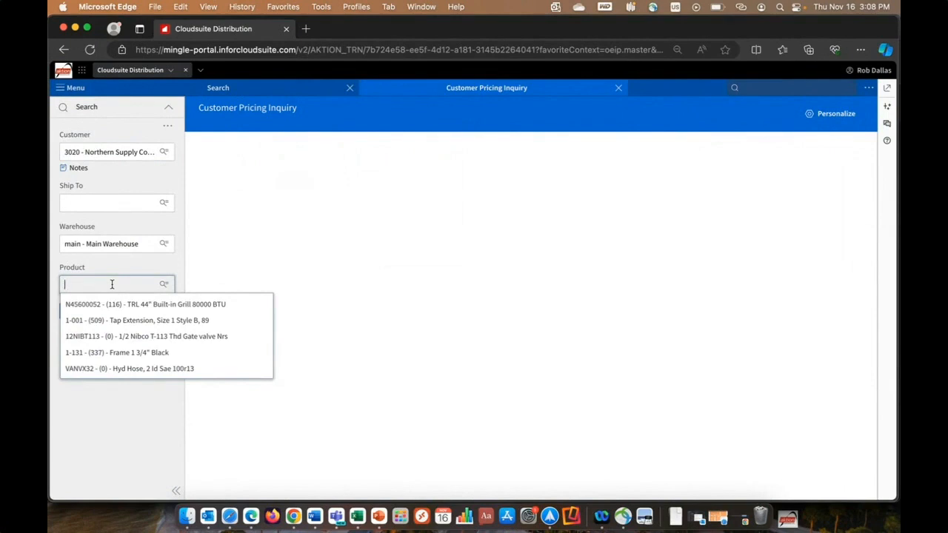
type("grill")
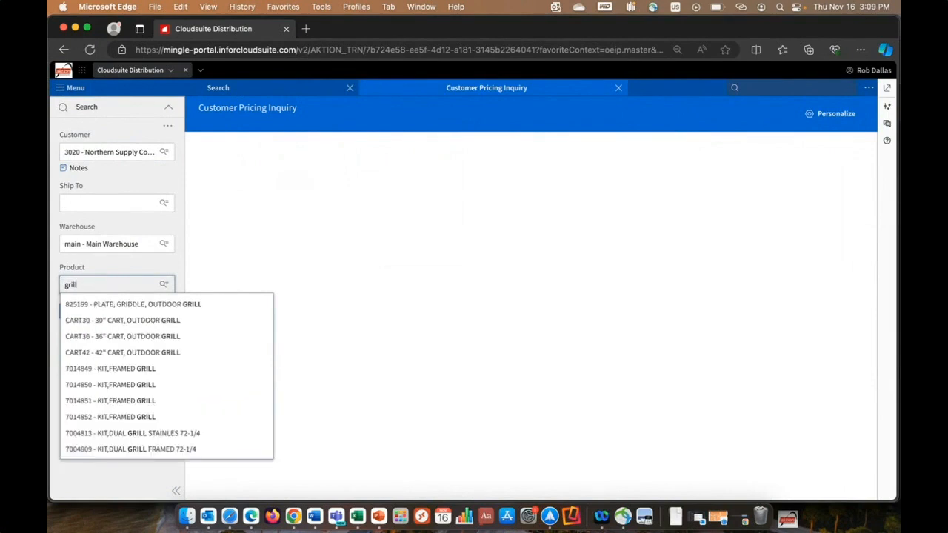
type(" built-in")
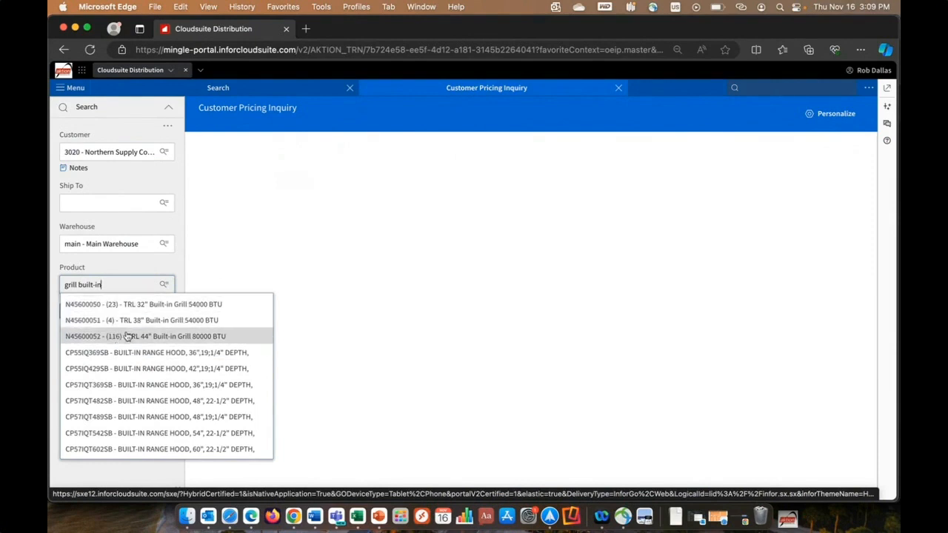
left_click(165, 284)
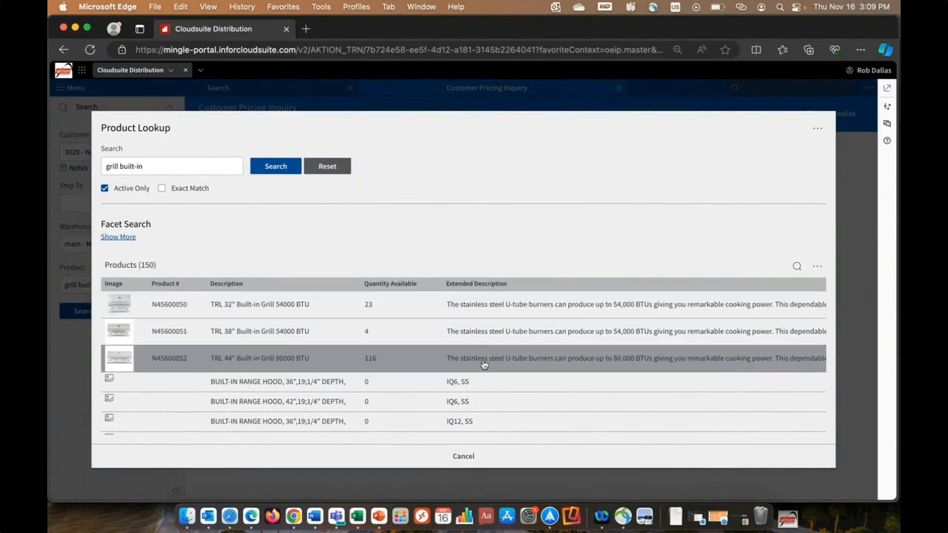
left_click(300, 359)
left_click(86, 322)
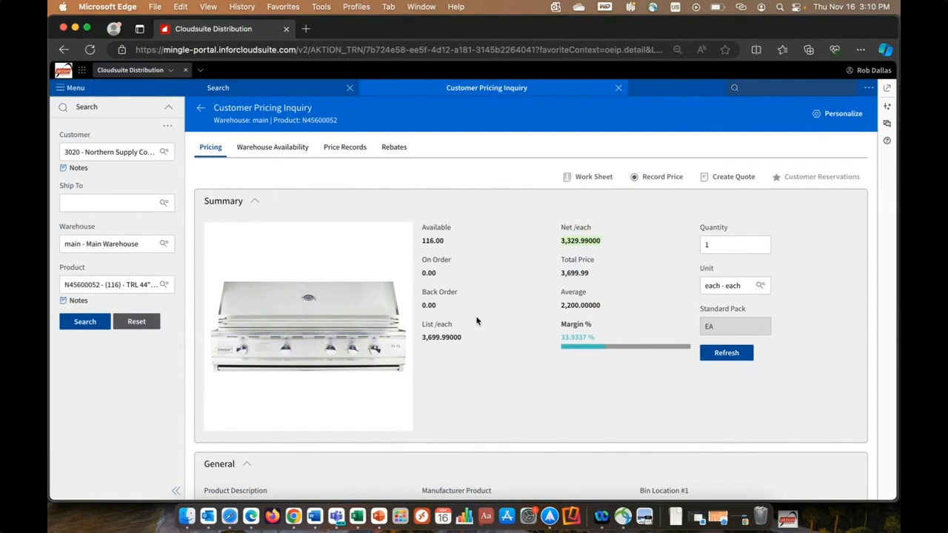
- Show the widgets, filter Document Management to ICProductMaster, and open the document attached to product N45600052
left_click(889, 109)
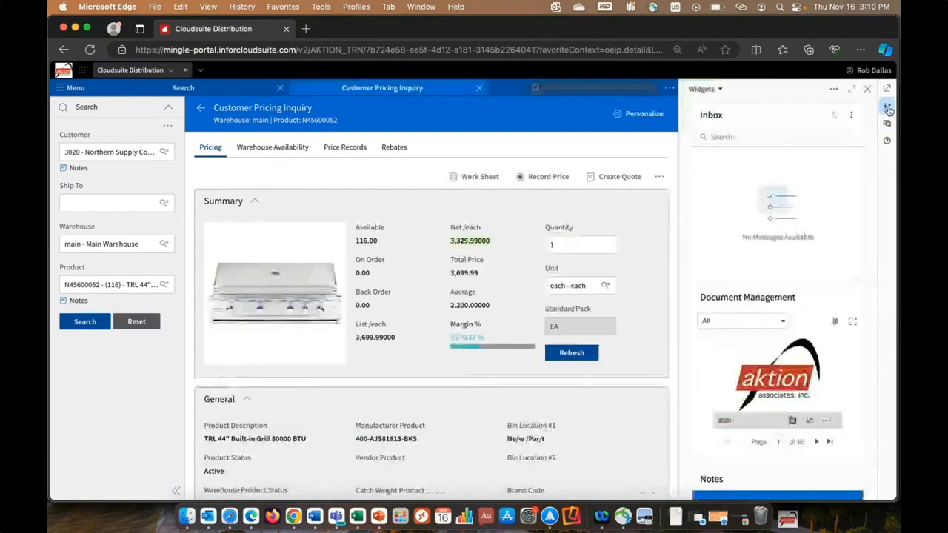
scroll(871, 200, "down", 2)
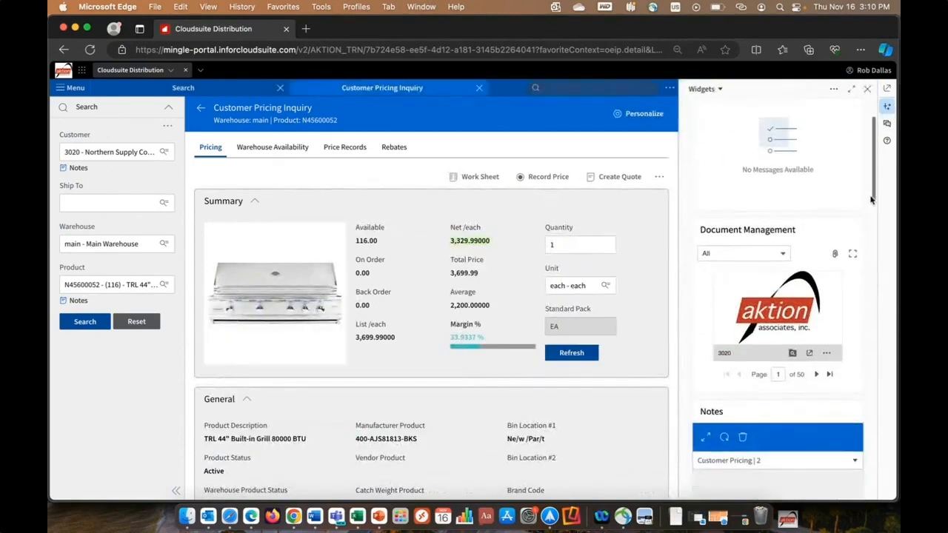
left_click(782, 253)
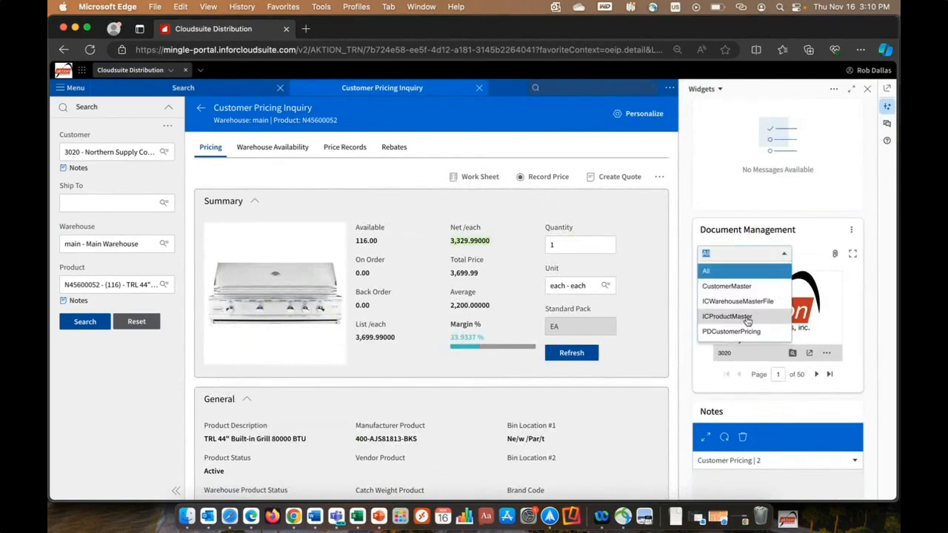
left_click(767, 317)
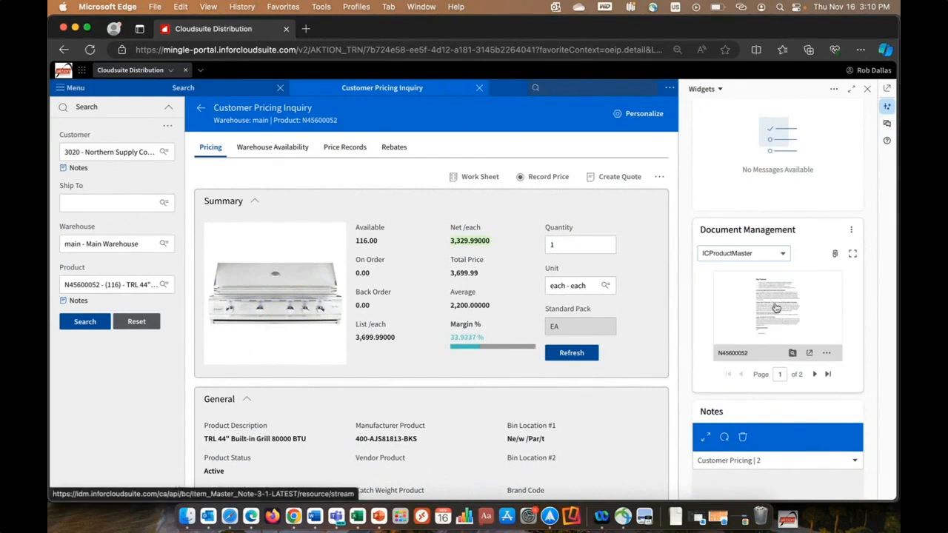
left_click(775, 305)
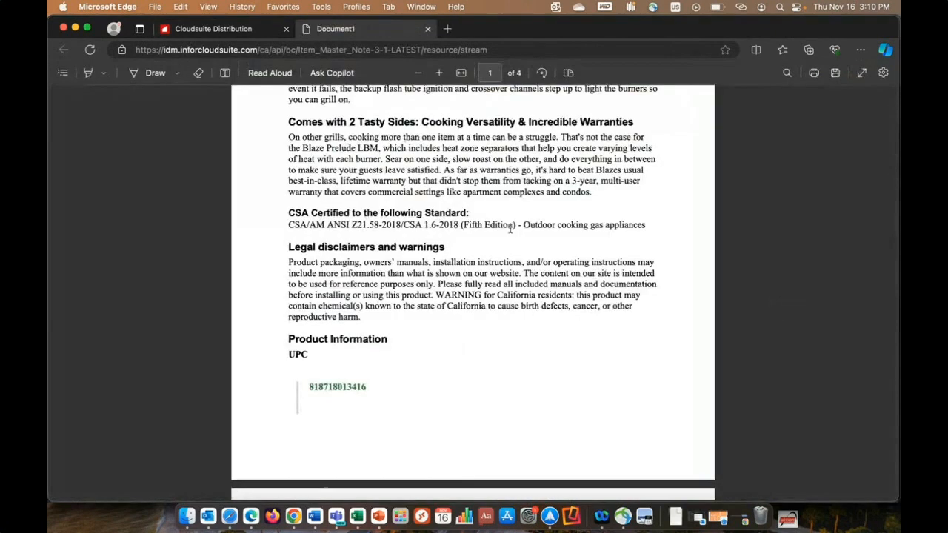
- Skim the product document, close it, view its additional document actions, and hide the widgets
scroll(507, 228, "up", 5)
scroll(506, 228, "down", 1)
scroll(506, 228, "down", 10)
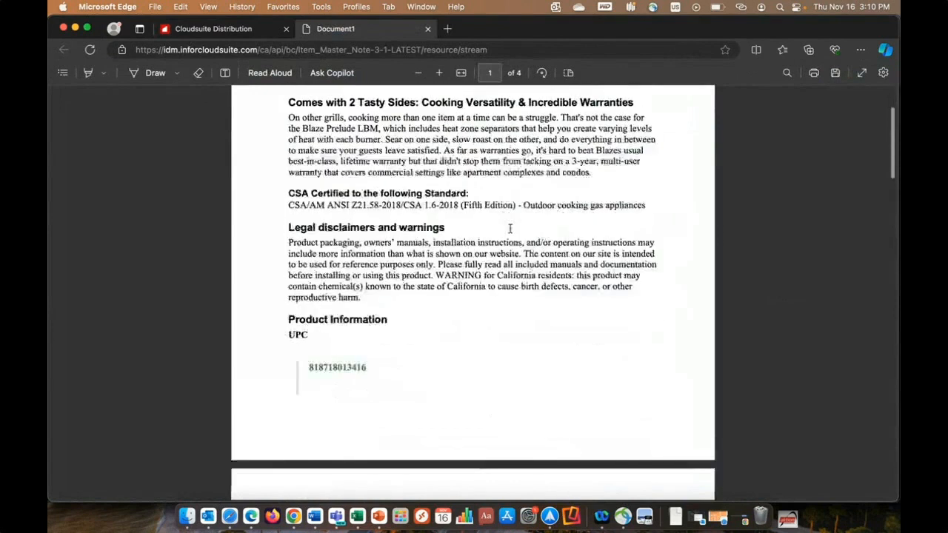
left_click(428, 28)
left_click(826, 353)
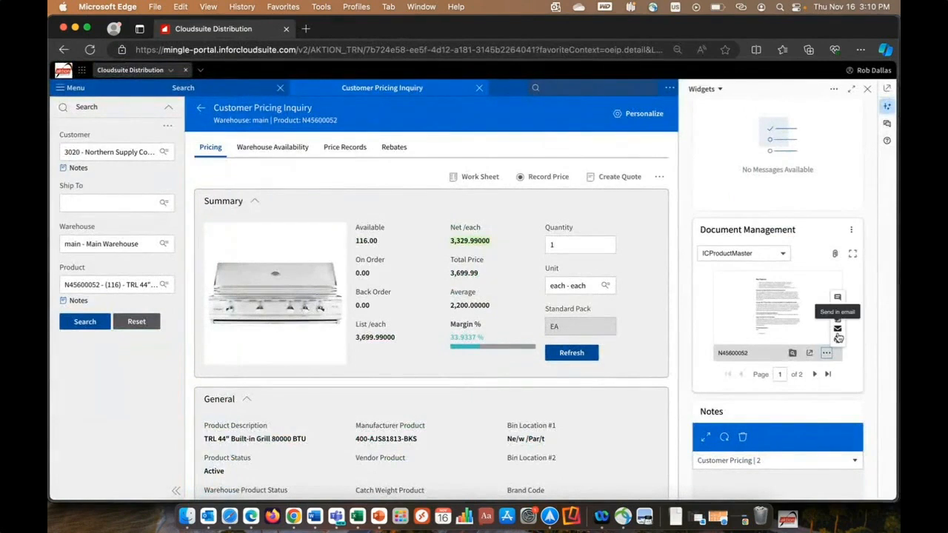
left_click(870, 89)
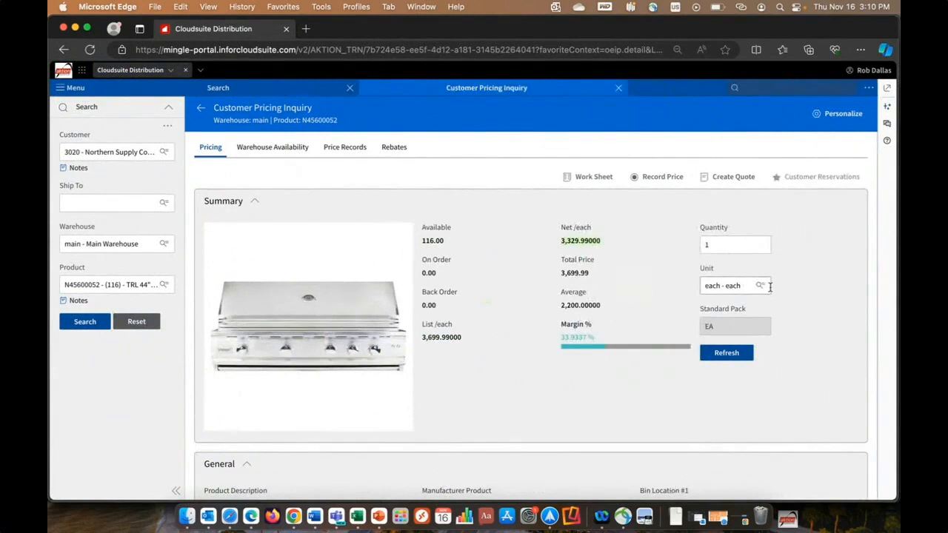
- Open Order Inquiry (oeio) and bring up its advanced search
left_click(782, 85)
type("oeio")
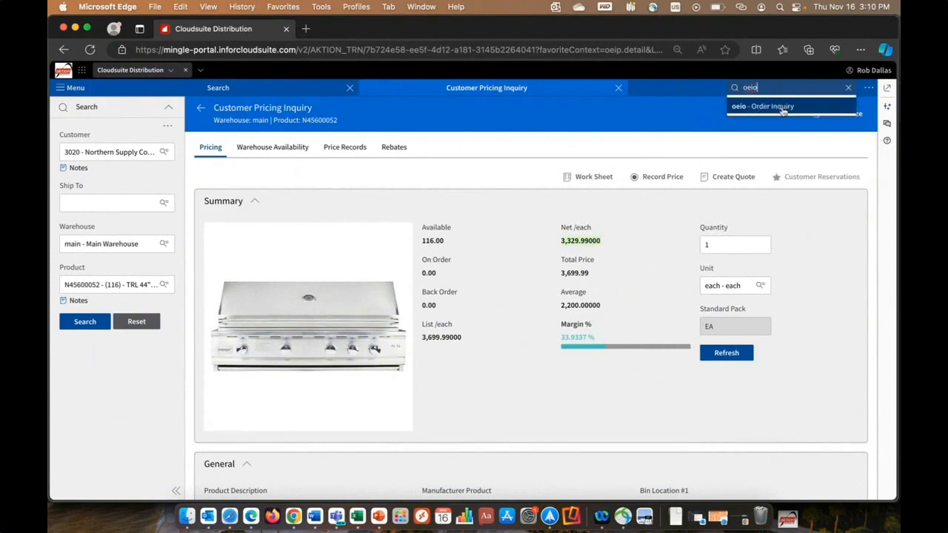
left_click(785, 111)
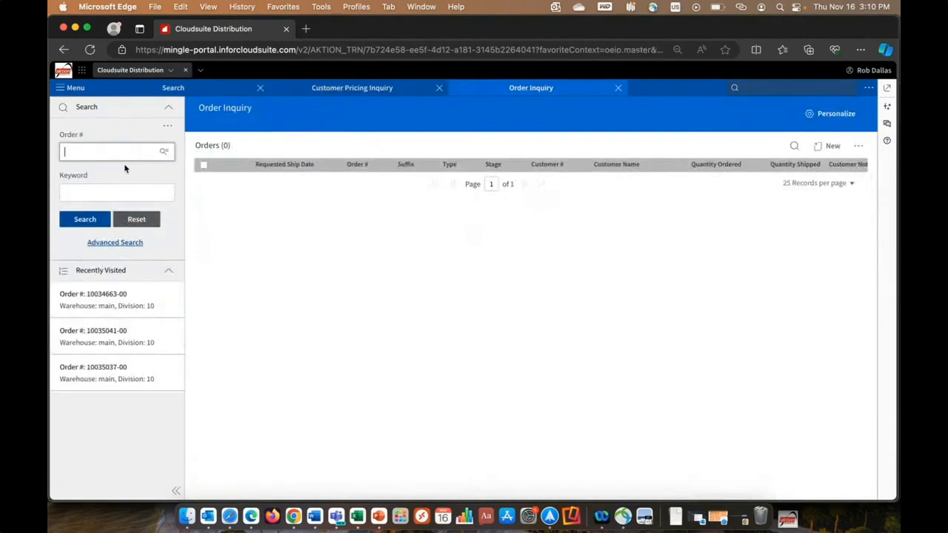
left_click(114, 243)
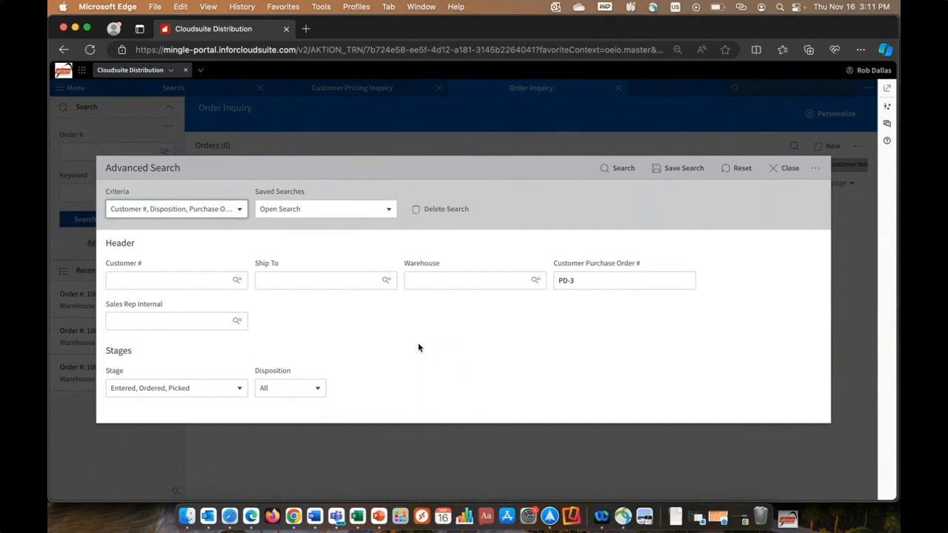
- Add Entered From and Entered To to the advanced search criteria
left_click(241, 210)
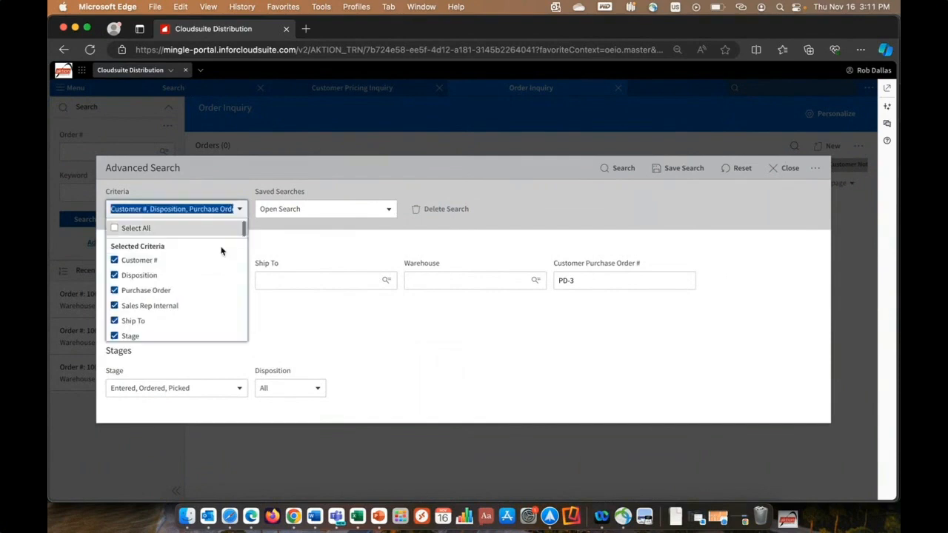
scroll(211, 274, "down", 3)
scroll(210, 275, "down", 5)
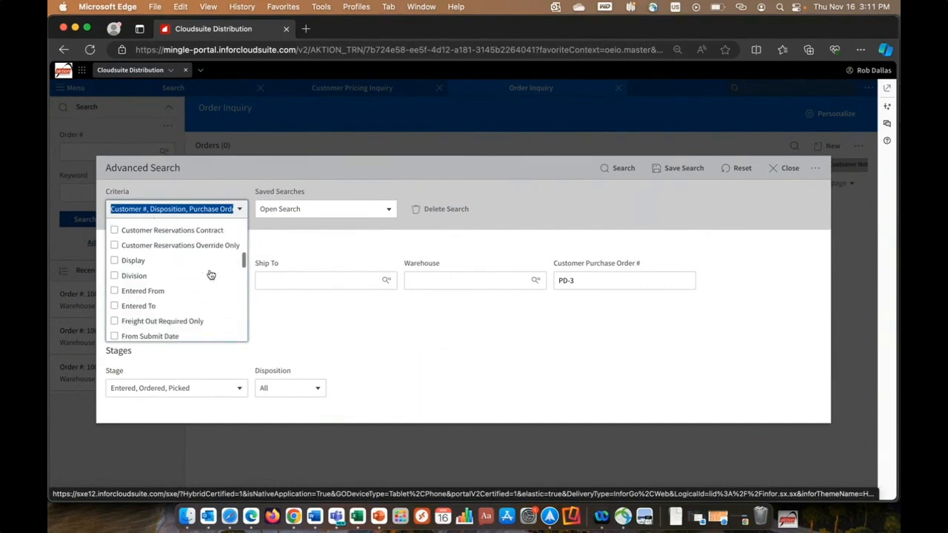
left_click(174, 291)
left_click(156, 306)
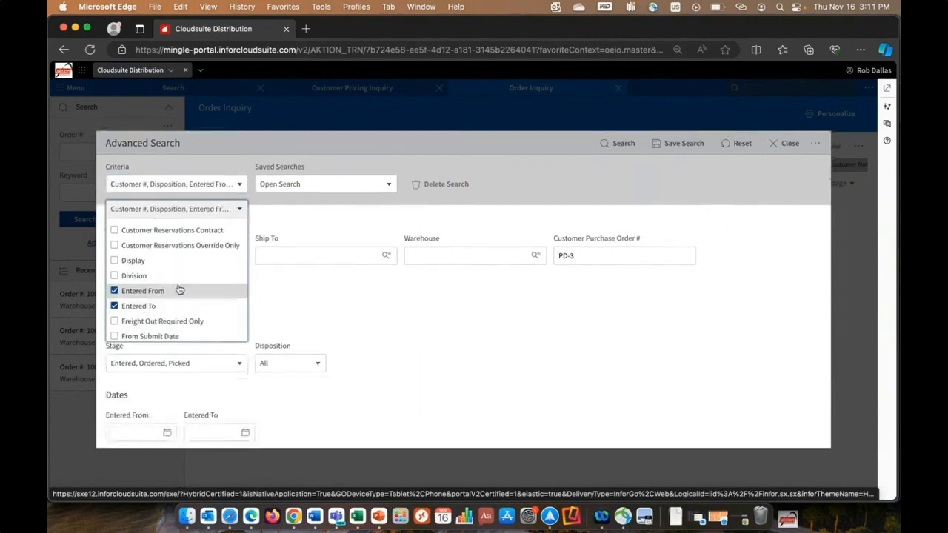
- Add Product and Reference to the advanced search criteria
scroll(212, 269, "down", 3)
scroll(211, 269, "down", 5)
left_click(155, 314)
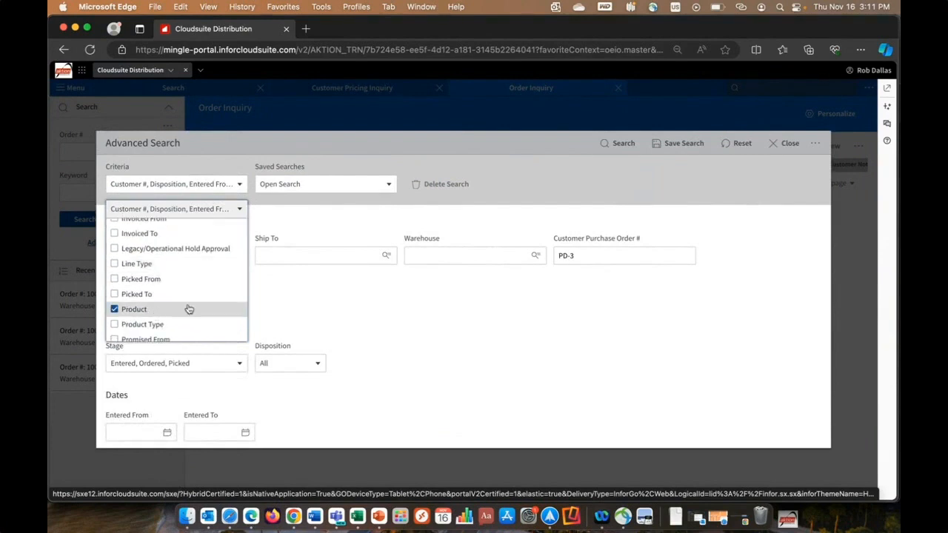
scroll(160, 313, "down", 3)
left_click(178, 317)
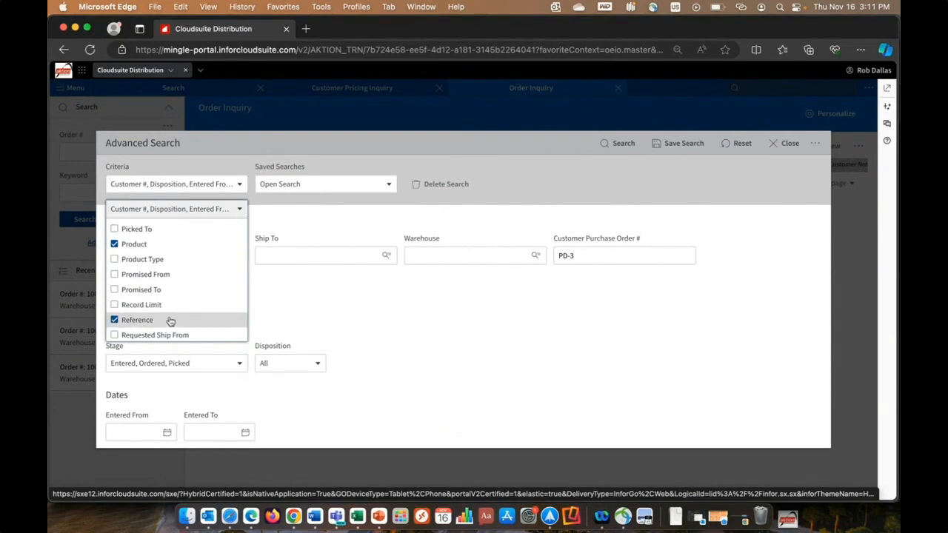
- Add Transaction Types to the advanced search criteria and view the available saved searches
scroll(213, 319, "down", 4)
scroll(212, 319, "down", 5)
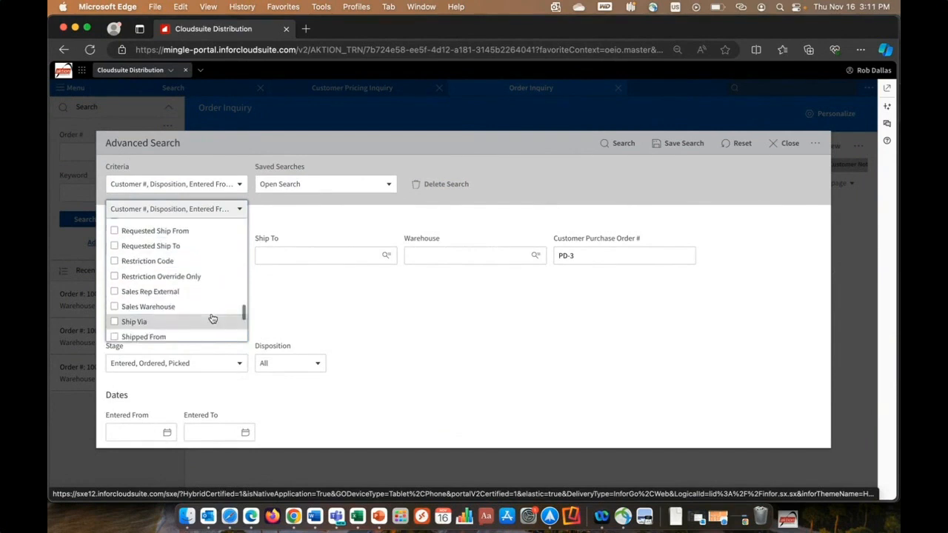
scroll(212, 319, "down", 3)
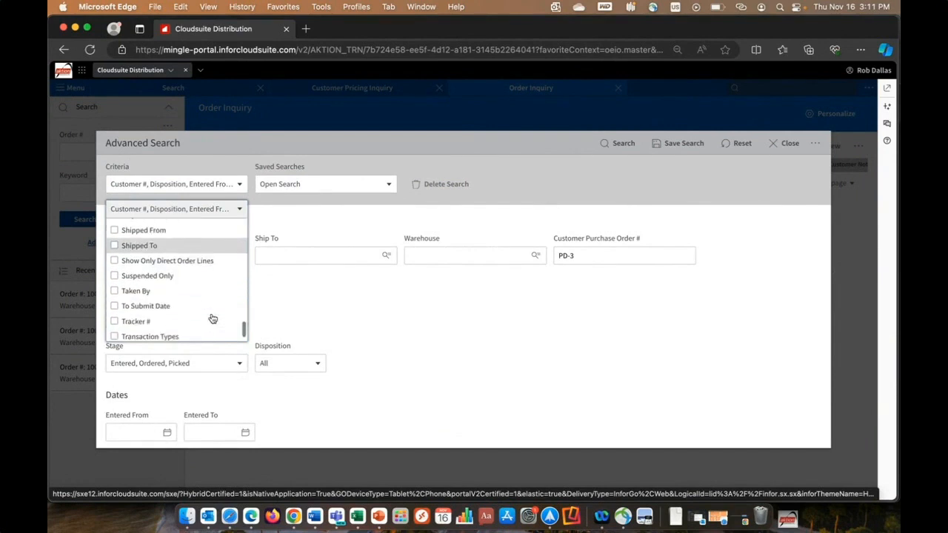
left_click(180, 320)
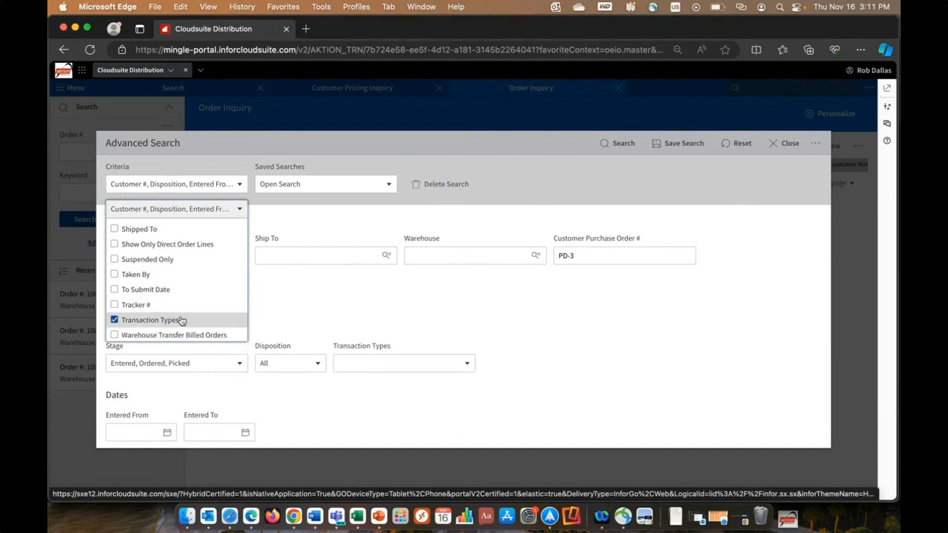
left_click(552, 336)
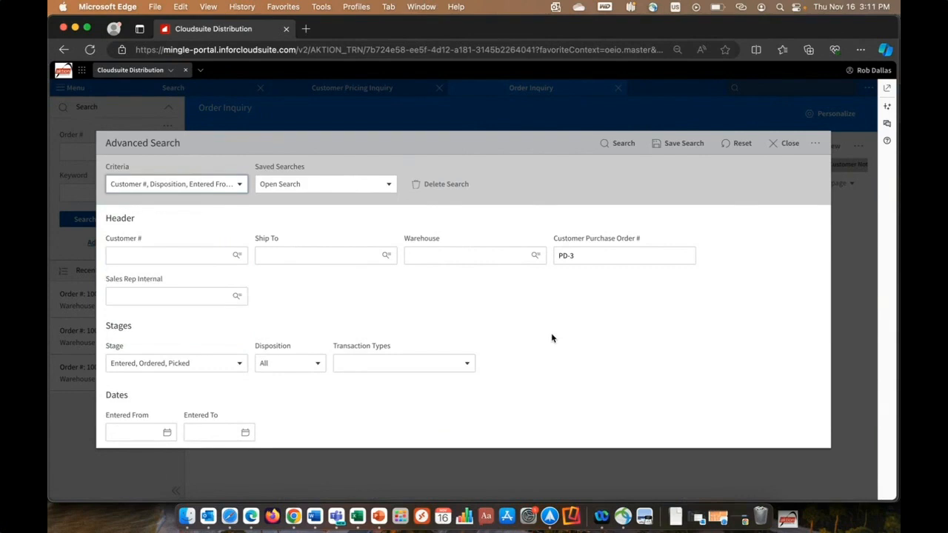
left_click(388, 186)
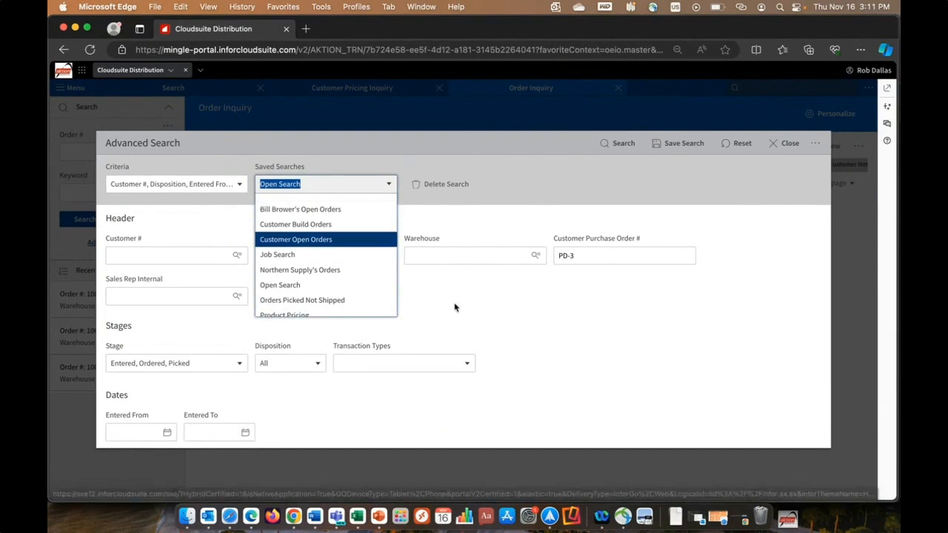
left_click(530, 300)
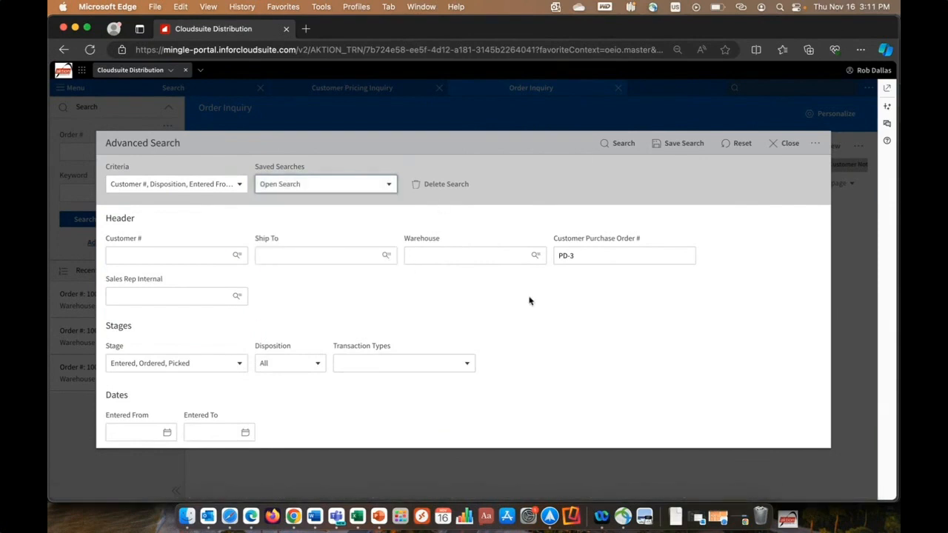
- Run the Open Search saved search and examine Northern Supply Companies' sales and credit overview from the third order in the results
left_click(618, 144)
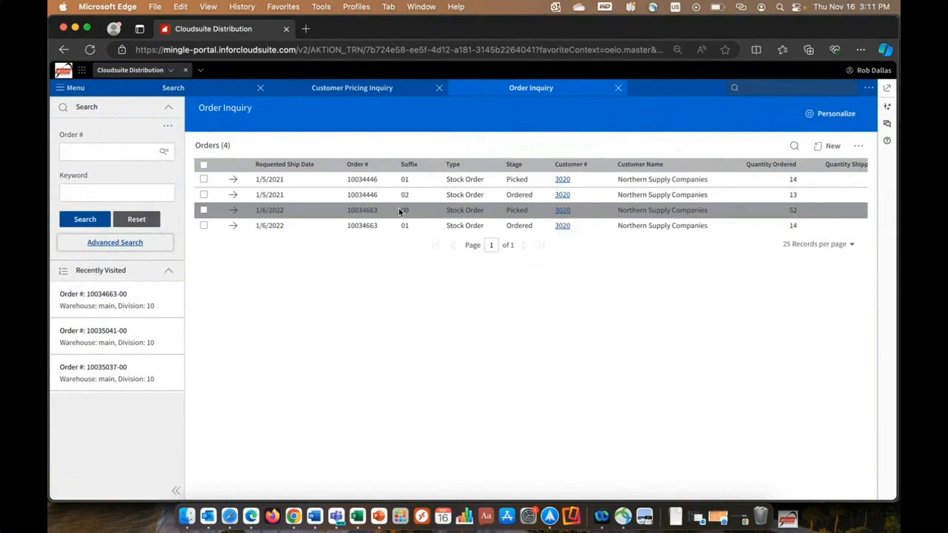
left_click(566, 212)
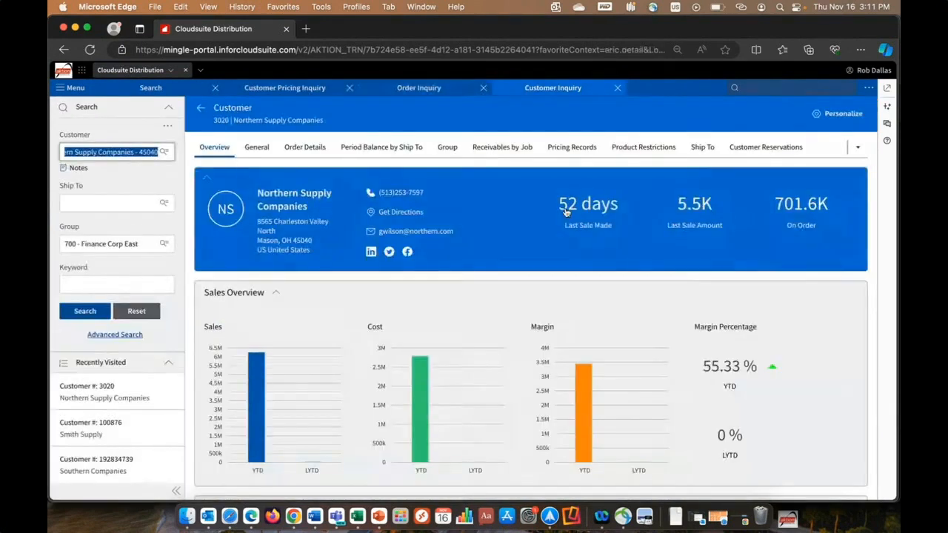
scroll(665, 234, "down", 1)
scroll(665, 236, "down", 5)
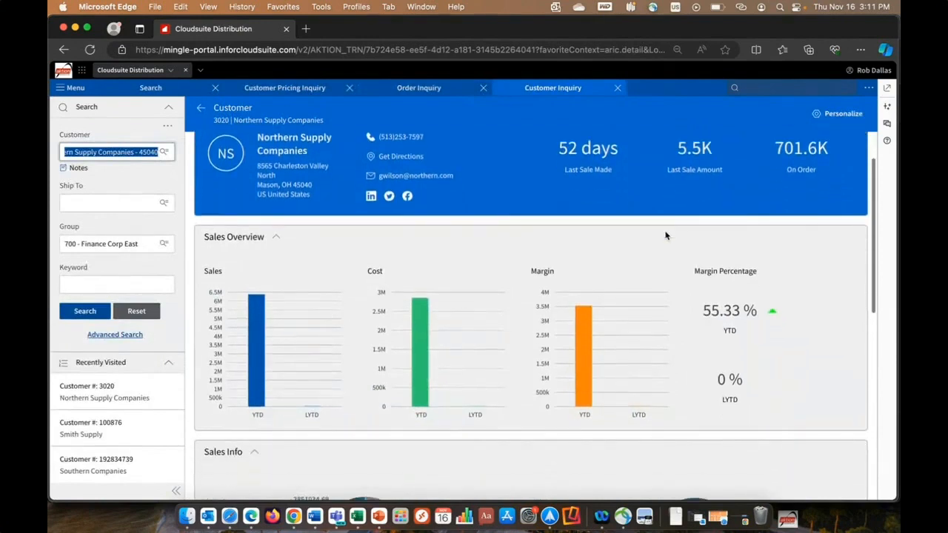
scroll(665, 236, "down", 5)
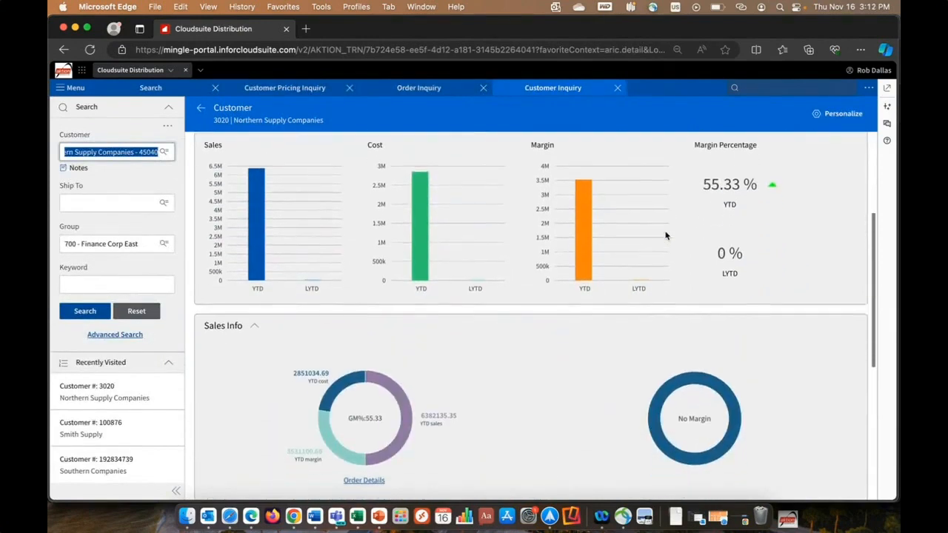
scroll(665, 235, "down", 5)
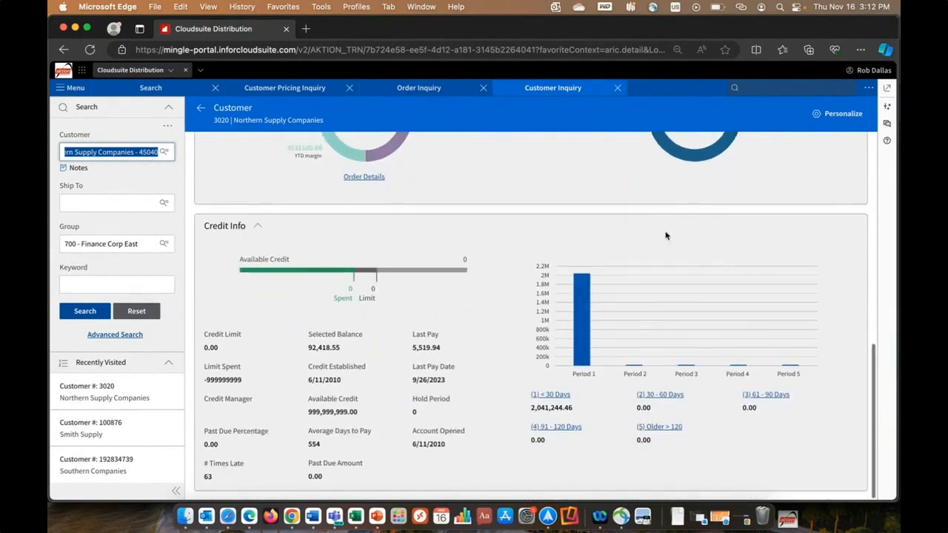
scroll(666, 235, "up", 15)
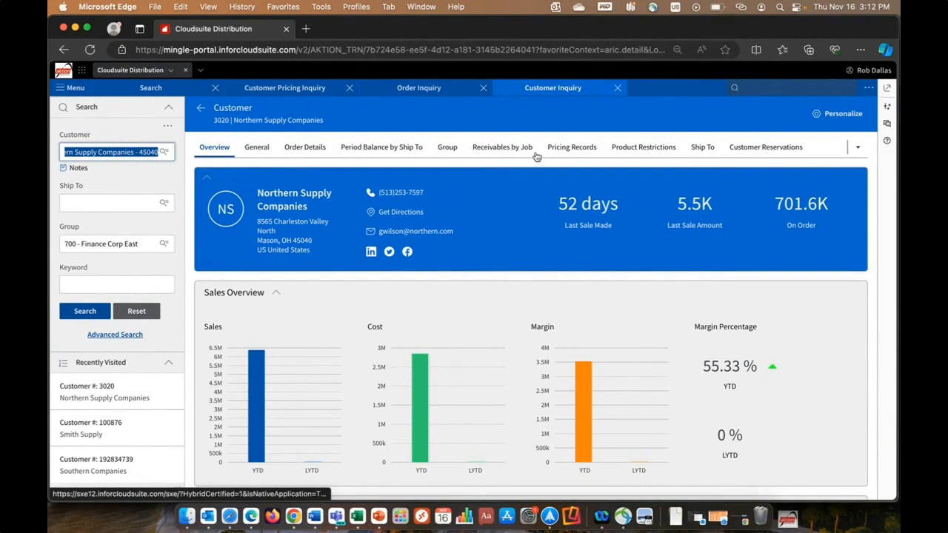
left_click(619, 90)
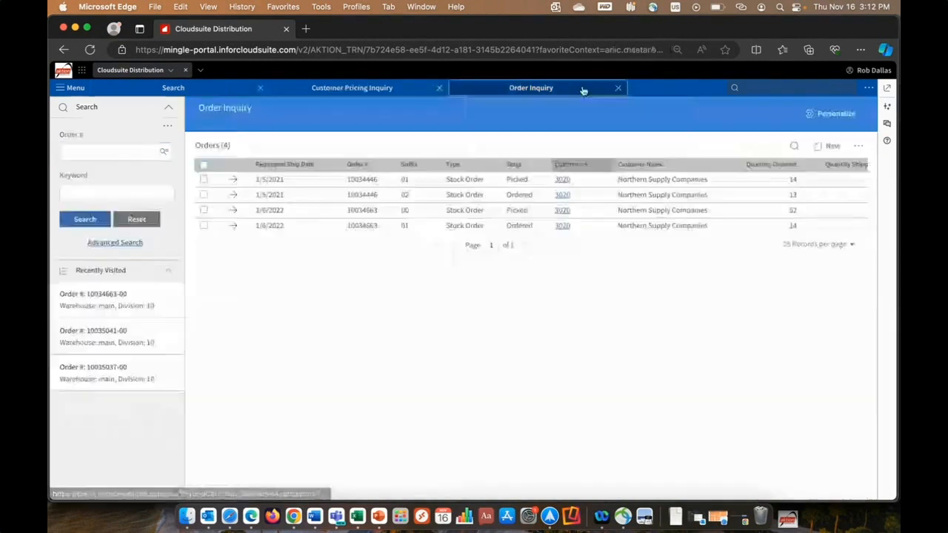
- Open the picked Northern Supply Companies order with the 1/6/2022 requested ship date and show its line detail
left_click(233, 211)
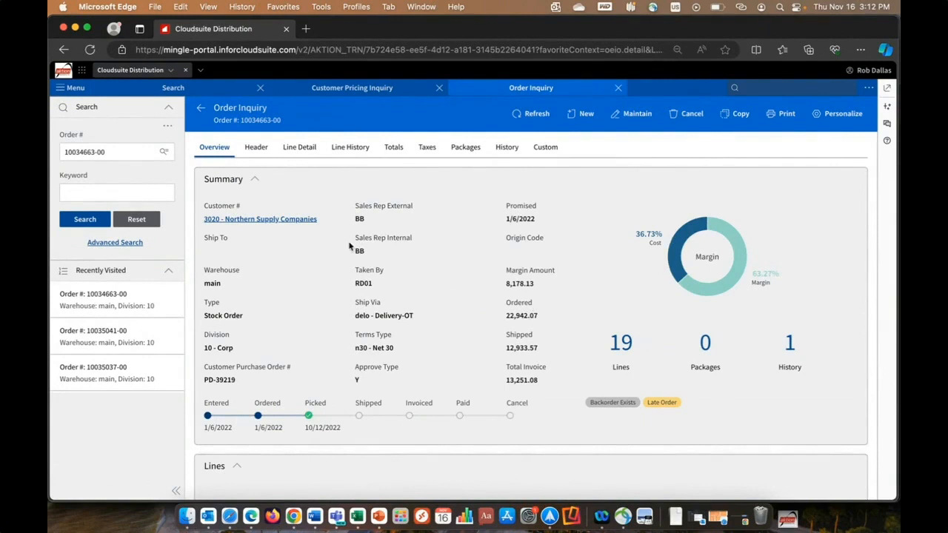
left_click(300, 148)
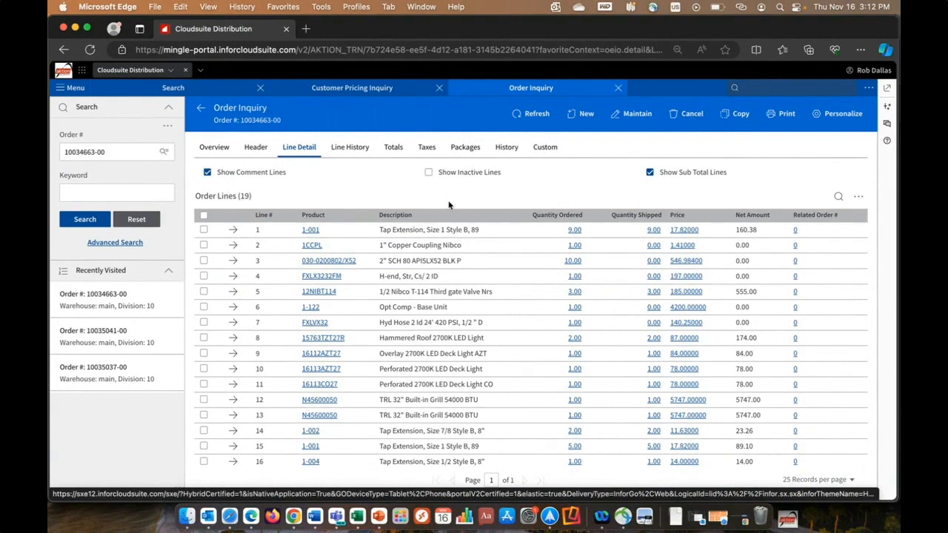
- Show the filter row on the order lines, try out the Description filter, and hide the row again
left_click(859, 197)
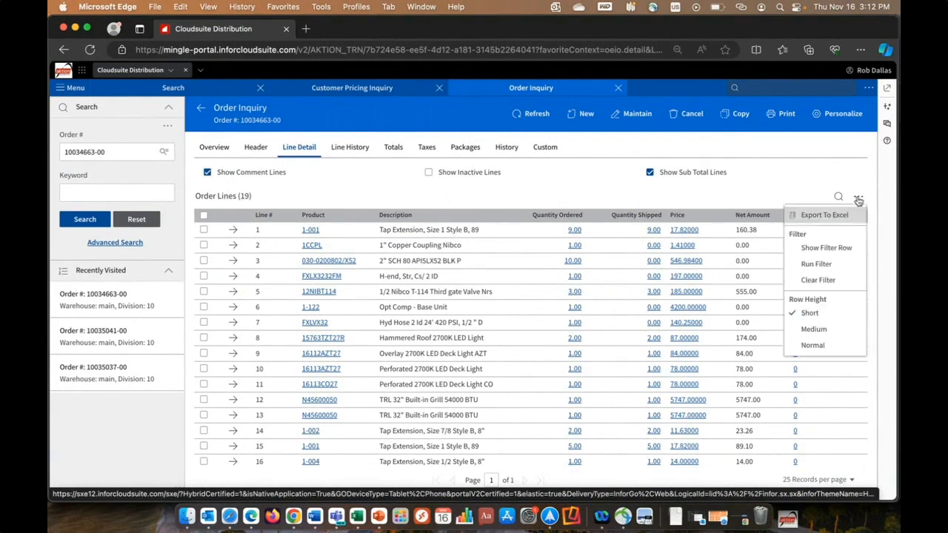
left_click(841, 249)
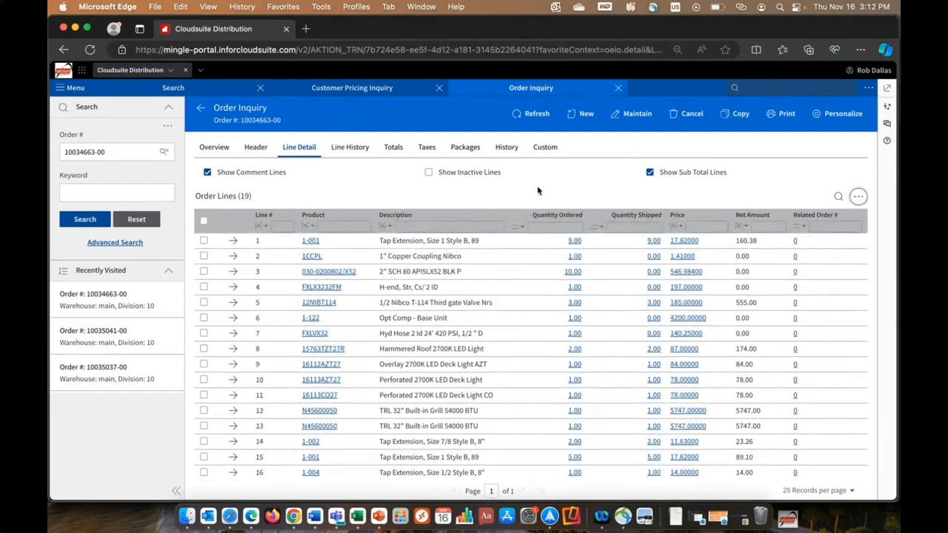
left_click(388, 228)
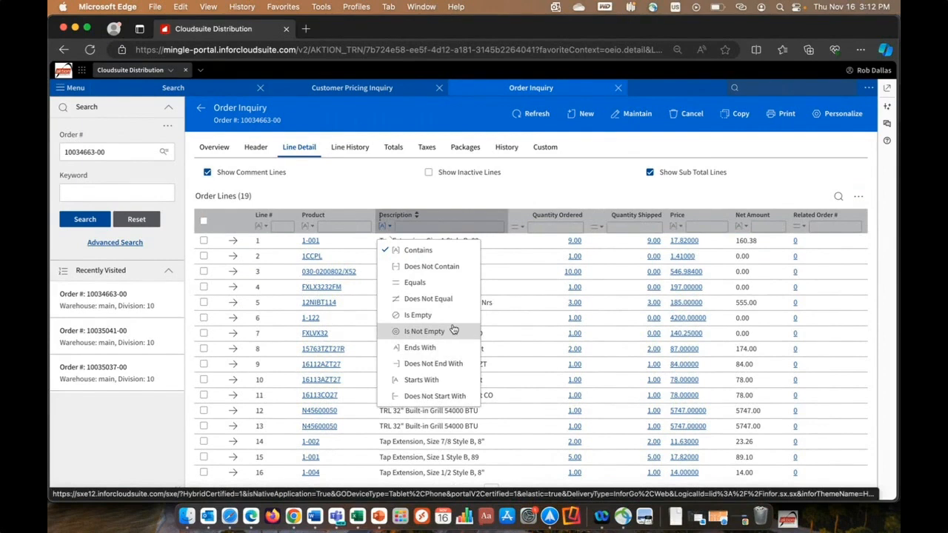
left_click(446, 228)
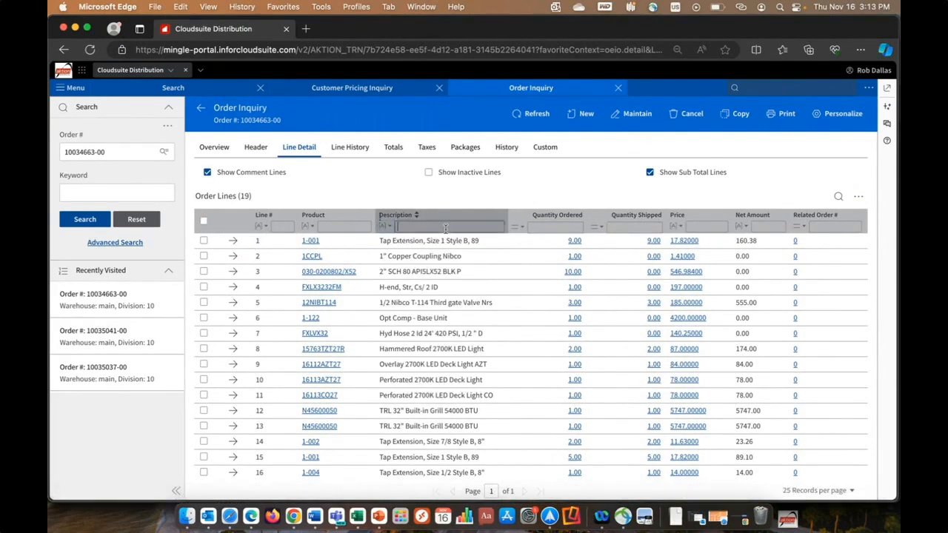
type("tap ext")
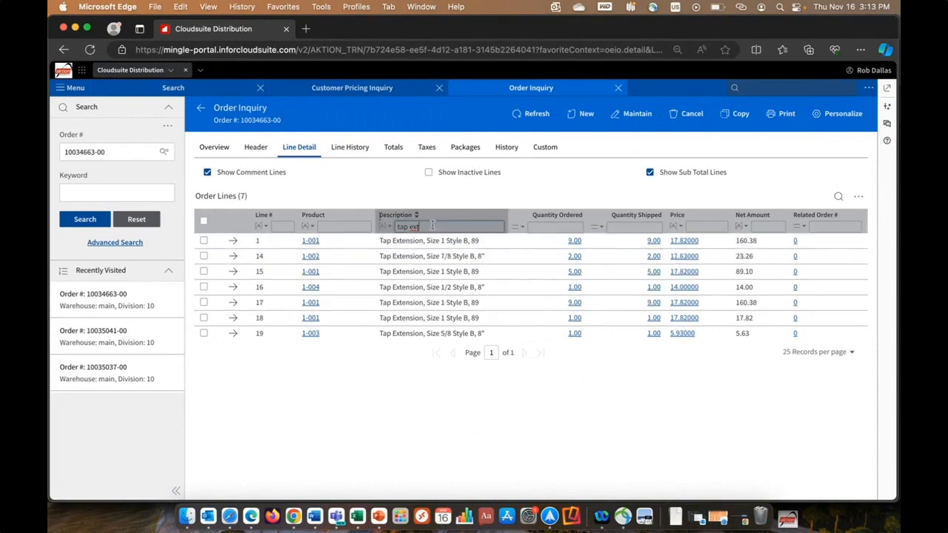
left_click(859, 196)
left_click(828, 247)
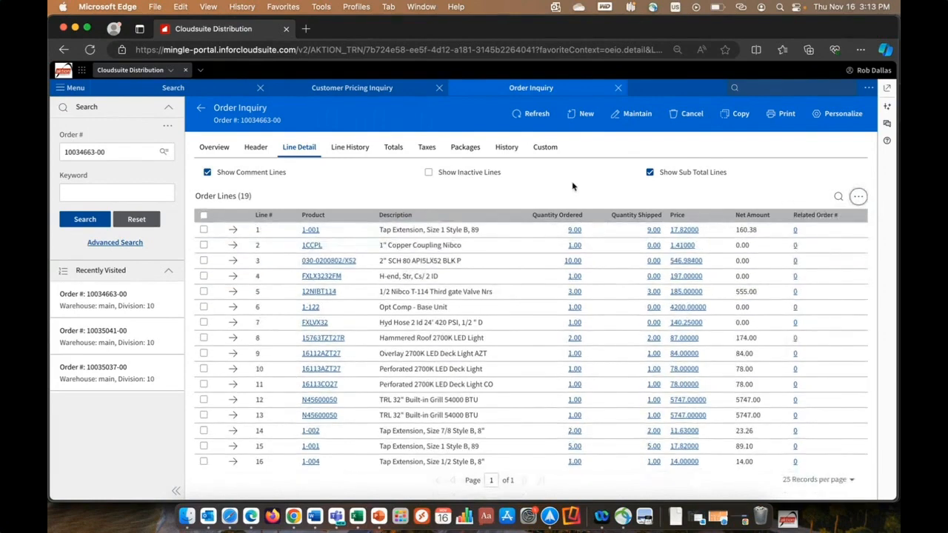
- Bring up the order's widgets and add Customer PO.jpg from the Desktop in Finder to the Document Management widget
left_click(888, 107)
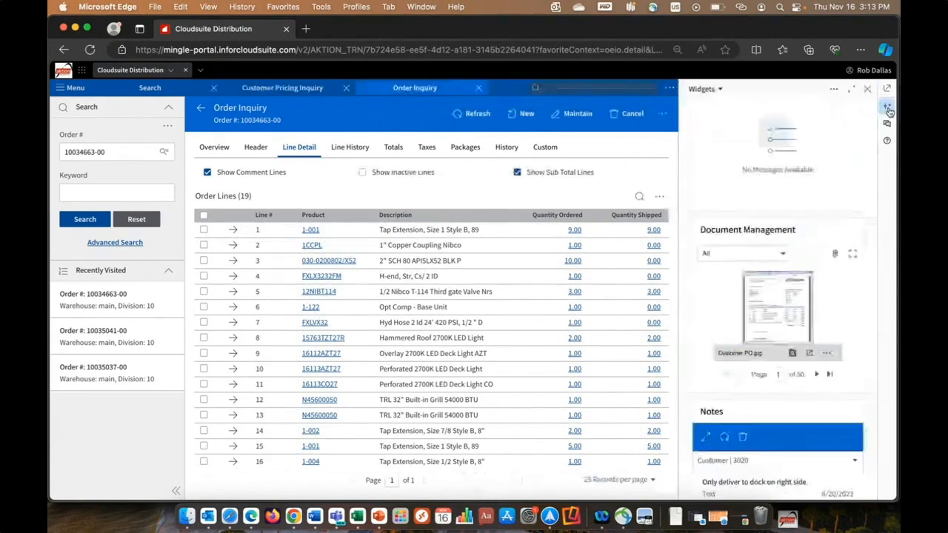
left_click(187, 520)
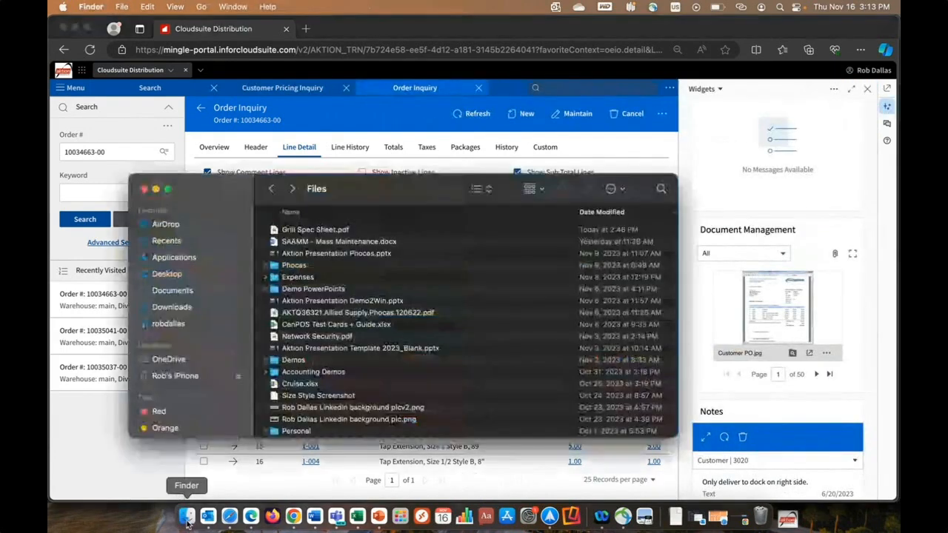
left_click(175, 278)
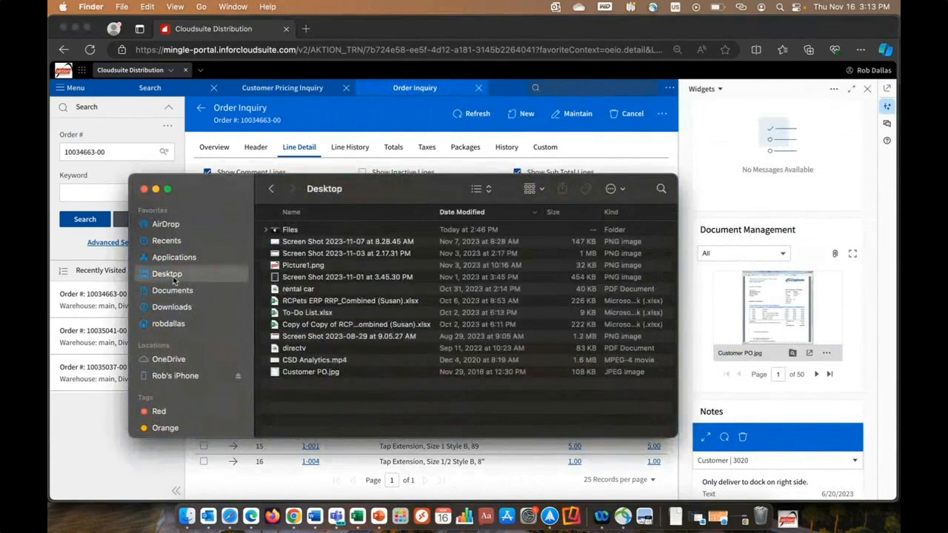
left_click_drag(296, 375, 777, 306)
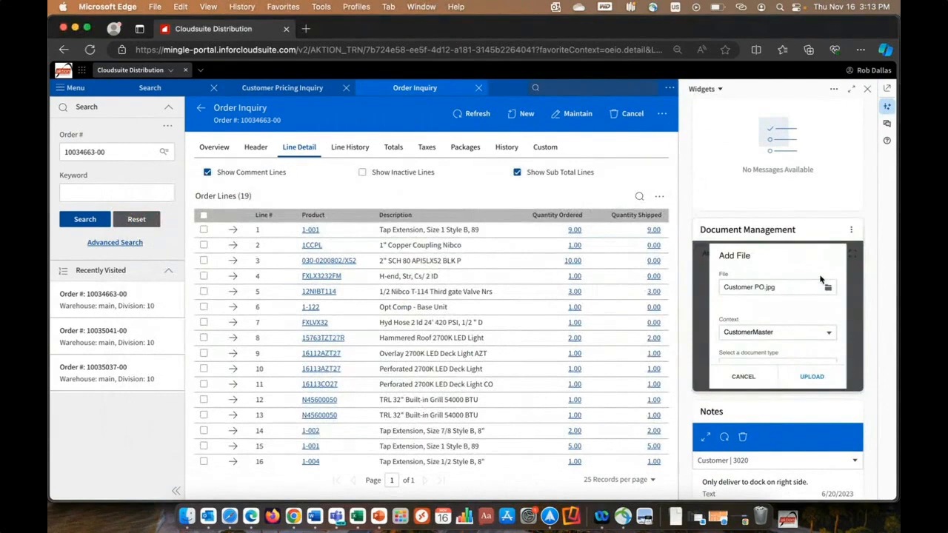
- Upload the file with context OrderEntryHeader and document type Customer PO, and close the widgets
scroll(800, 308, "down", 1)
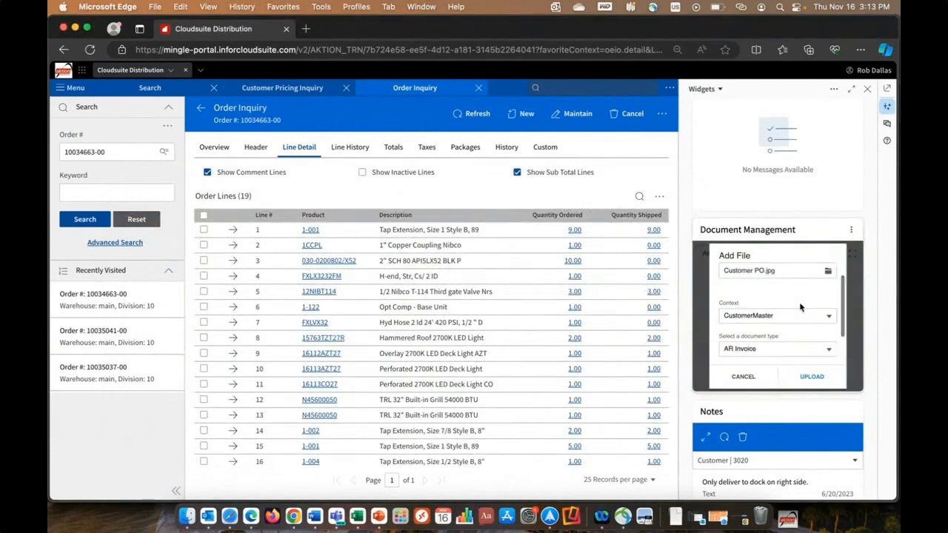
left_click(801, 309)
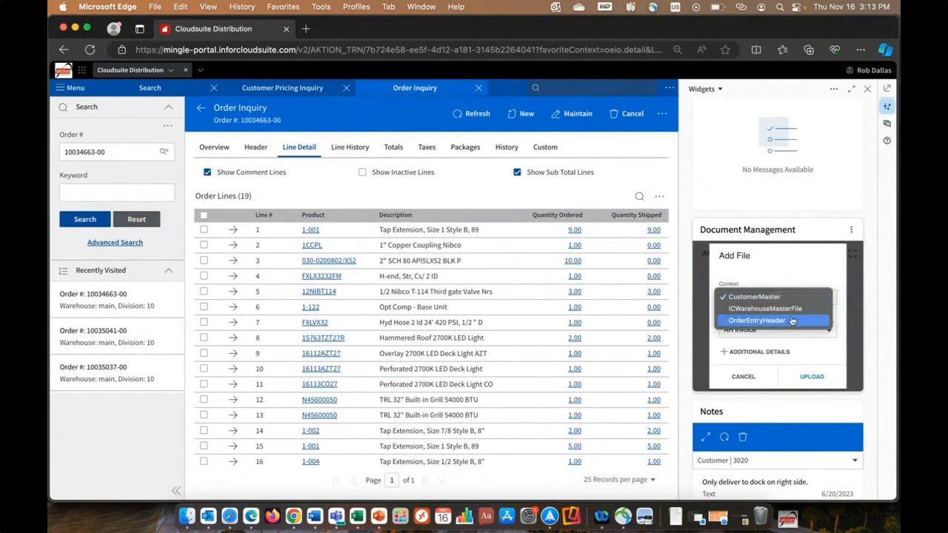
left_click(796, 323)
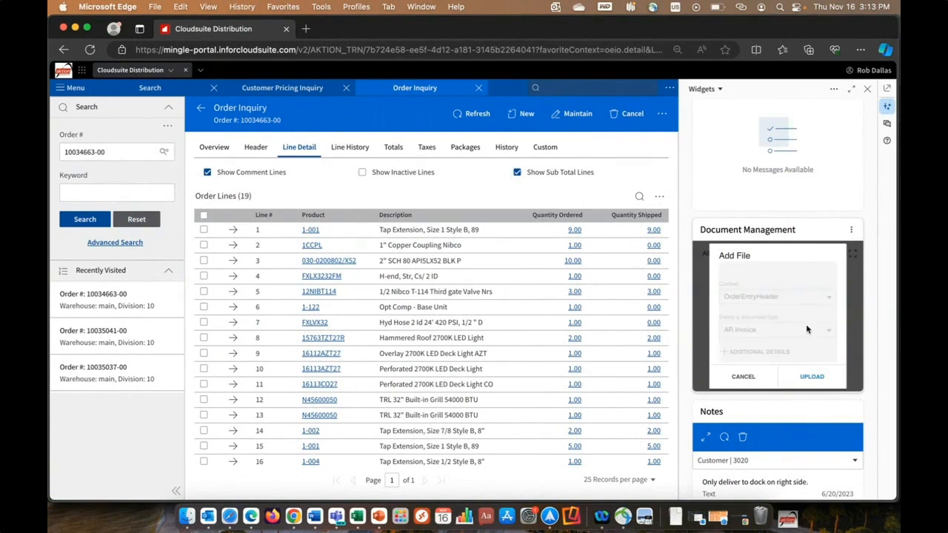
left_click(814, 335)
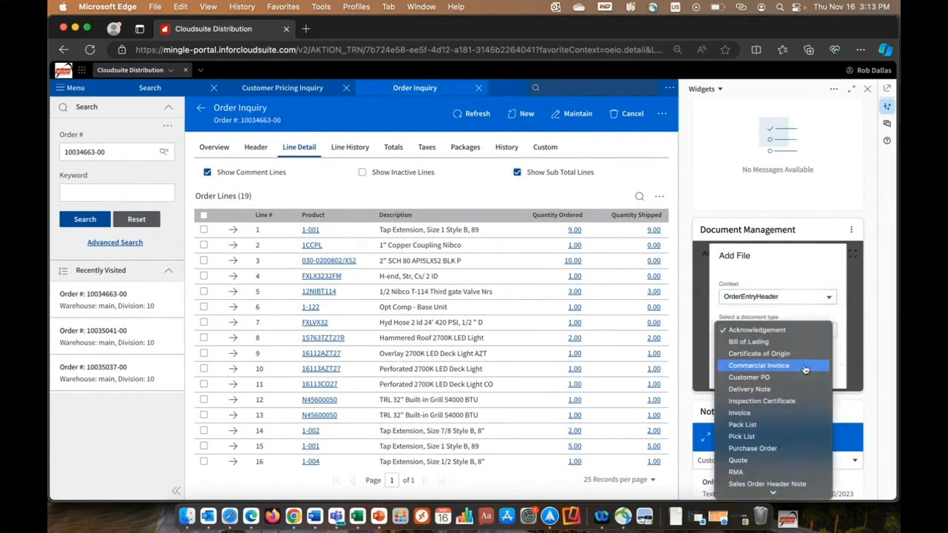
left_click(804, 378)
left_click(815, 377)
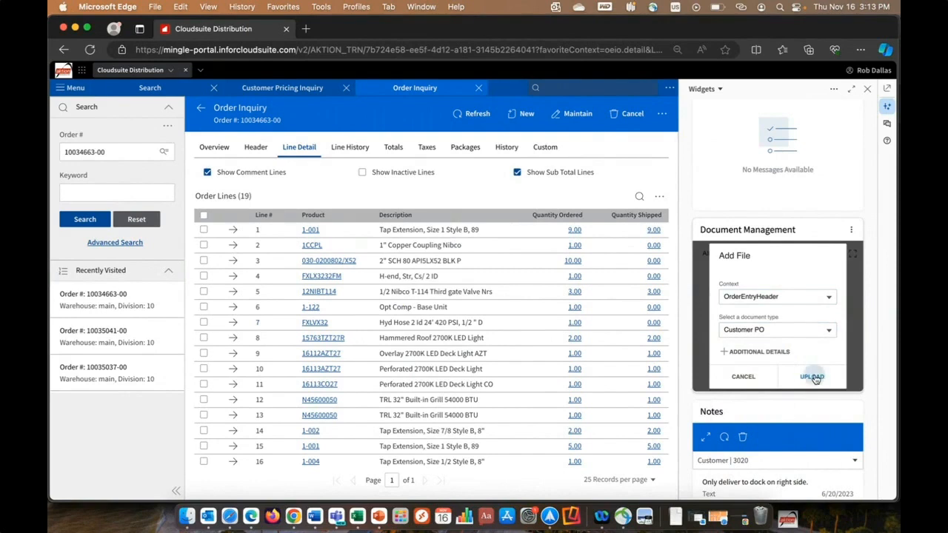
left_click(815, 376)
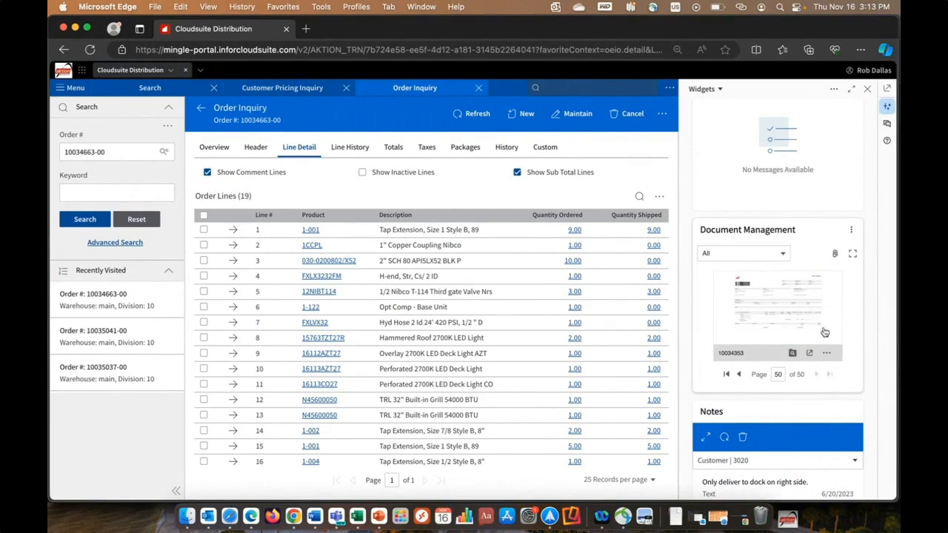
left_click(869, 90)
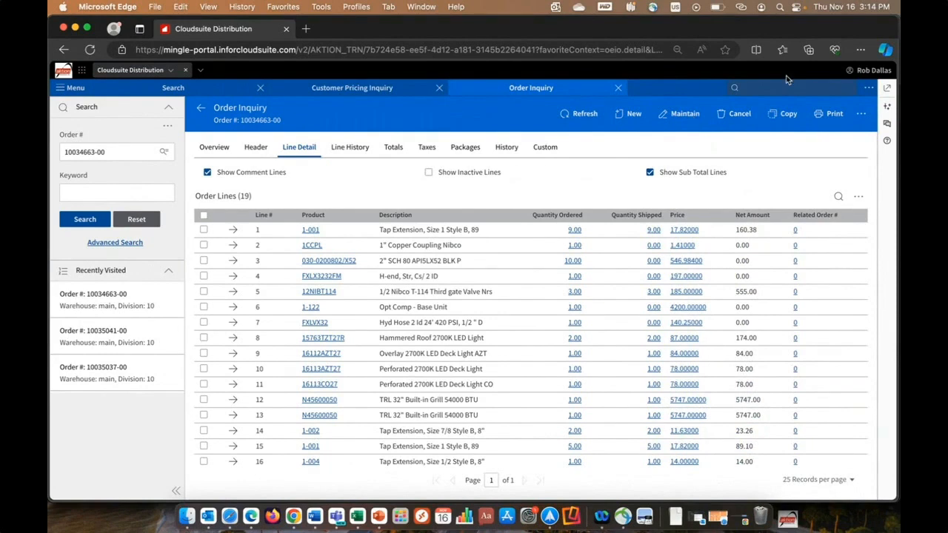
- Open sales Order Entry to initiate a new order
left_click(71, 88)
left_click(175, 245)
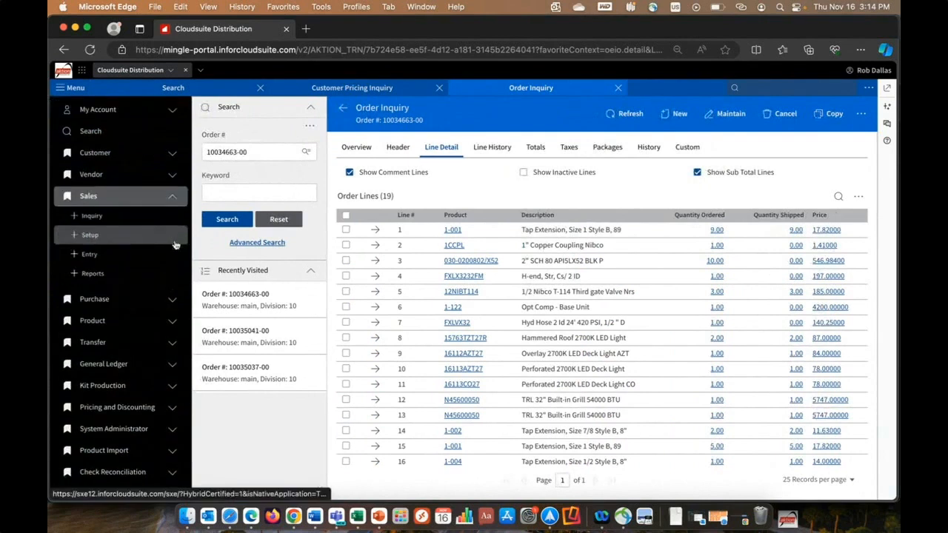
left_click(88, 255)
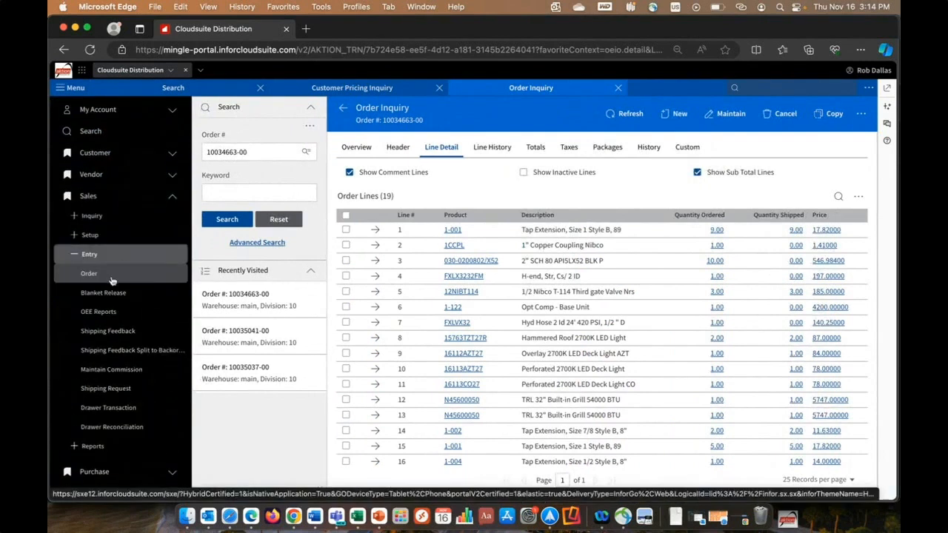
left_click(117, 275)
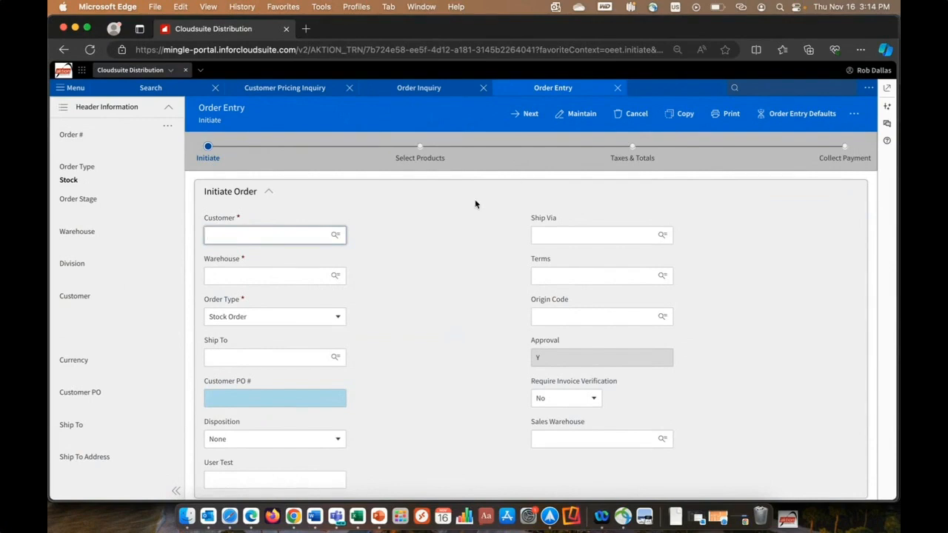
- Initiate a stock order for Northern Supply Companies and review its header information at the product selection stage
left_click(265, 234)
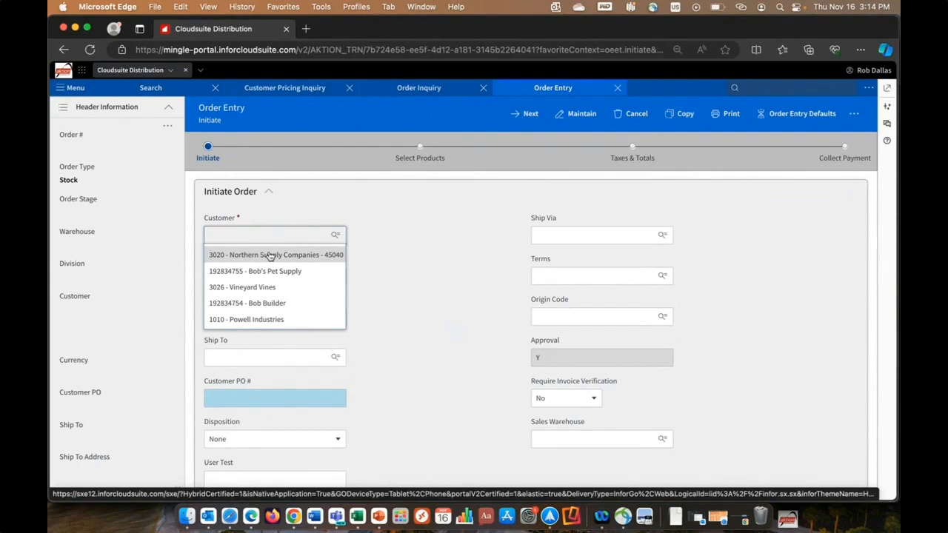
left_click(271, 255)
left_click(527, 114)
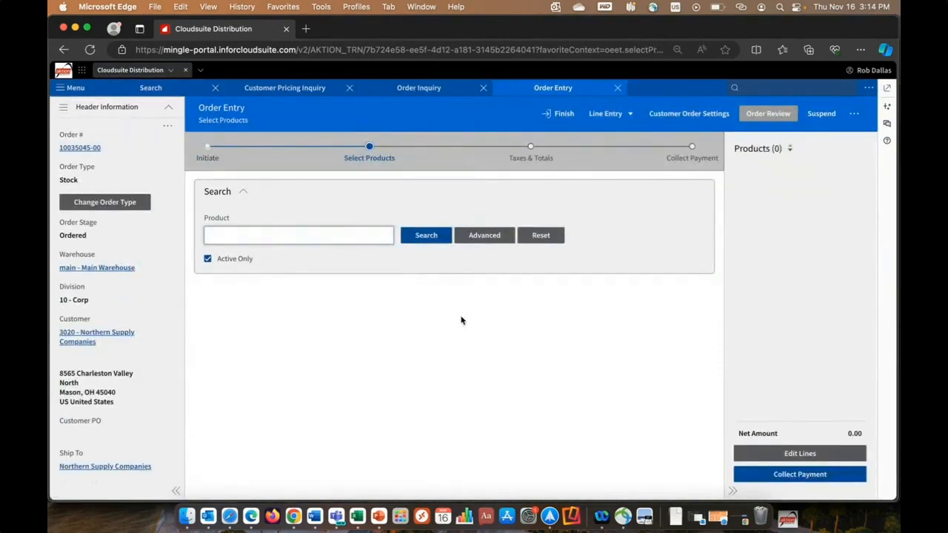
scroll(165, 302, "down", 5)
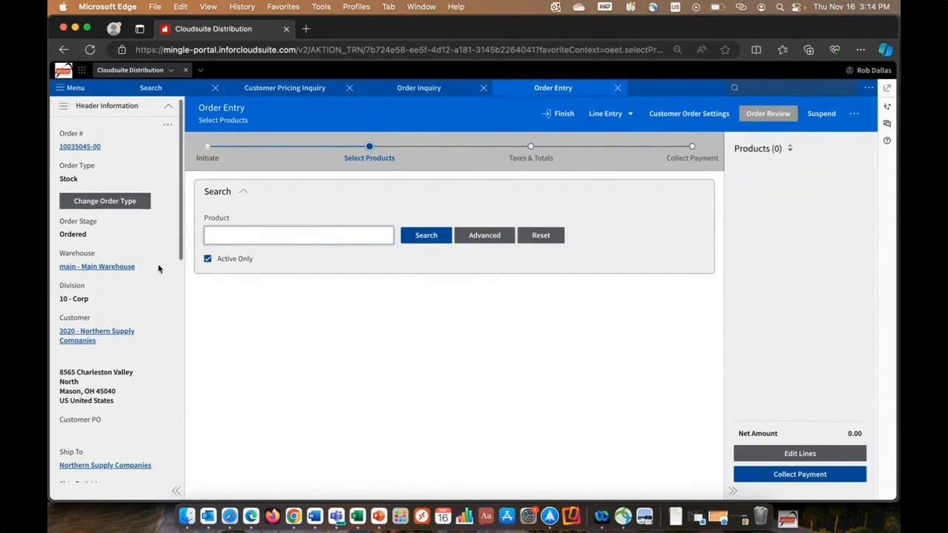
scroll(158, 267, "down", 2)
scroll(158, 267, "up", 7)
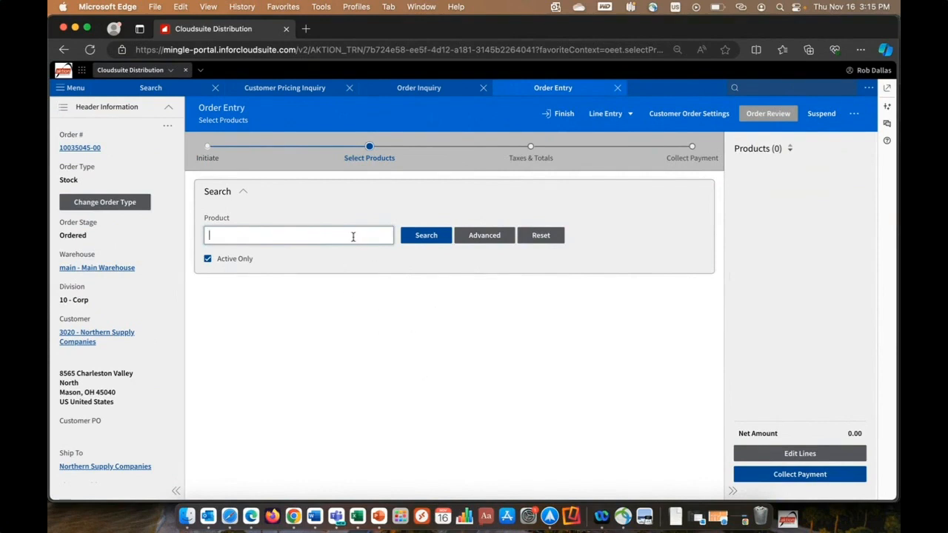
- Search the products for "led light" and look through the matching items
type("techpl")
key("Return")
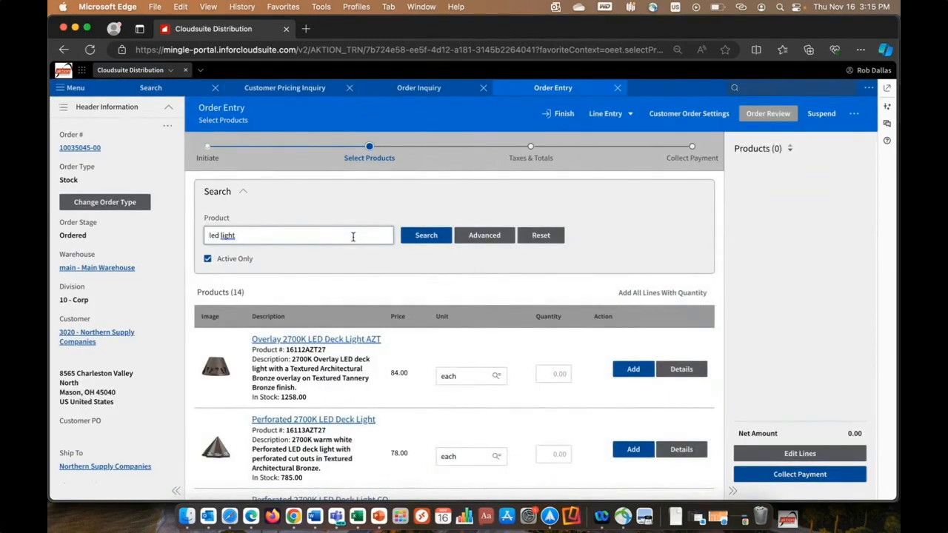
scroll(378, 284, "down", 2)
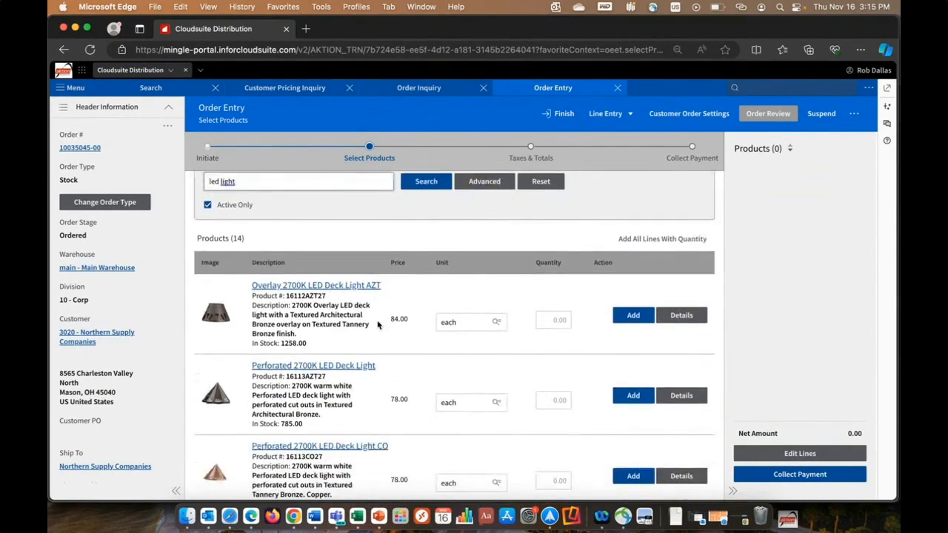
- Add 3 Overlay AZT (16112AZT27), 2 Perforated (16113AZT27) and 1 Perforated CO (16113CO27) LED Deck Lights to the order together
scroll(377, 325, "down", 1)
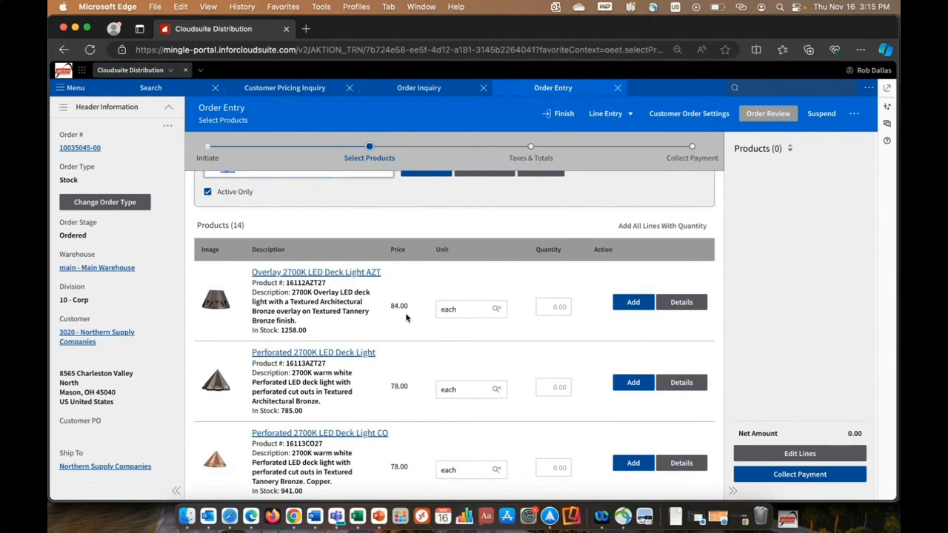
scroll(414, 316, "down", 1)
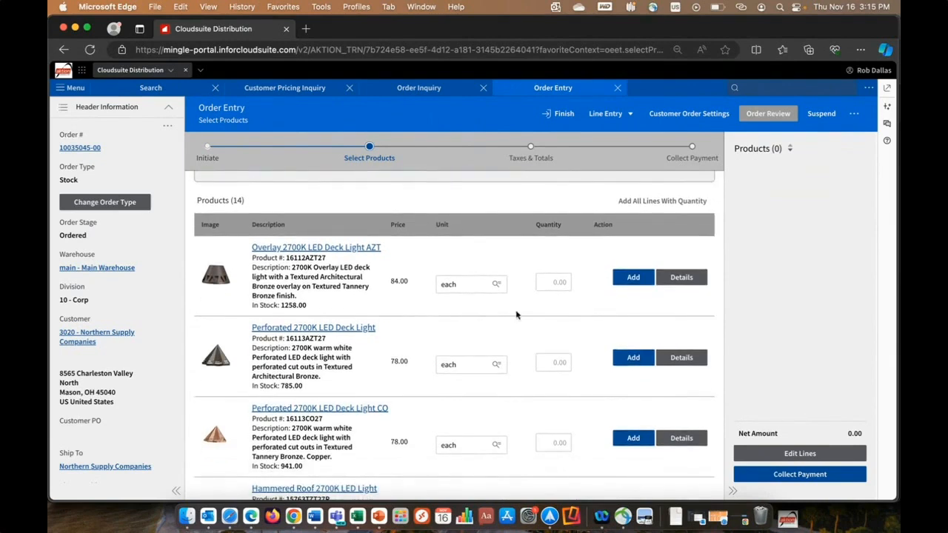
left_click(567, 283)
type("3")
left_click(568, 363)
type("2")
left_click(562, 443)
type("1")
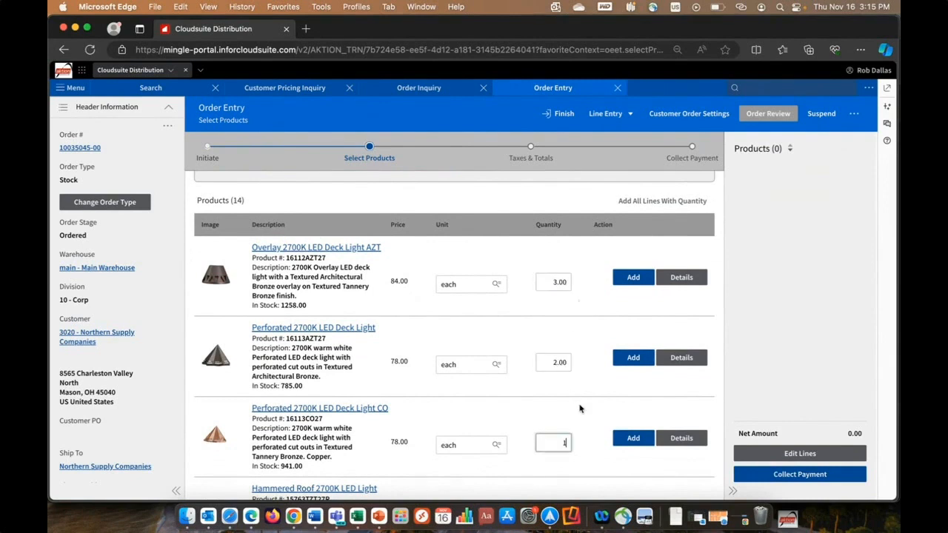
scroll(580, 408, "up", 1)
left_click(674, 228)
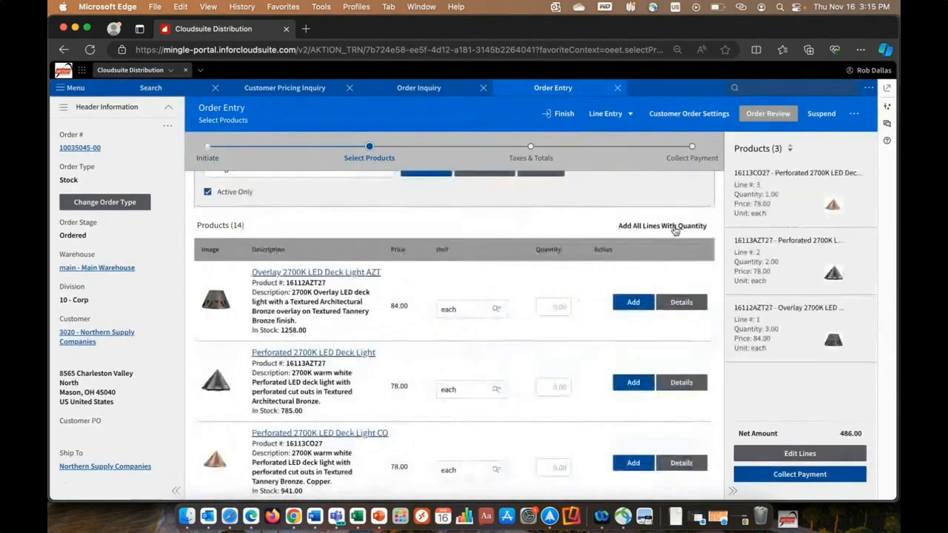
scroll(667, 237, "up", 1)
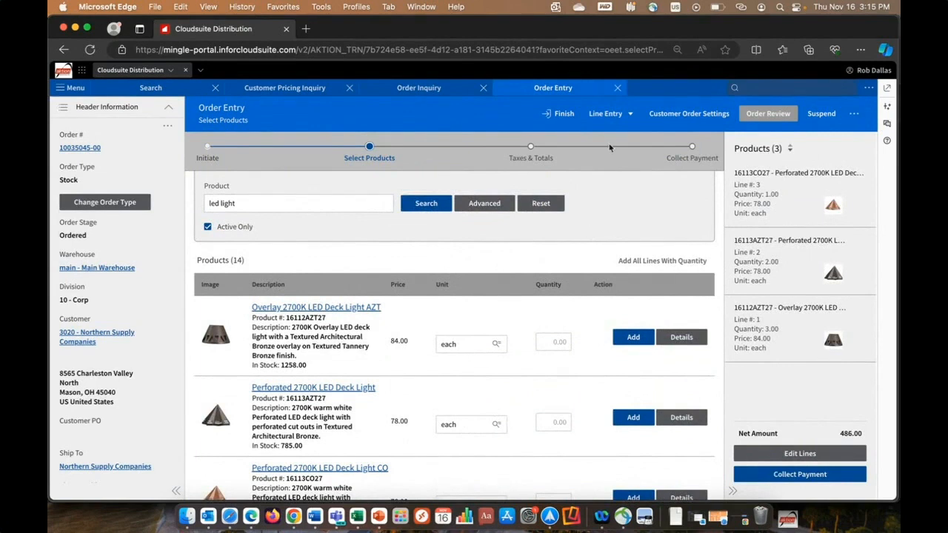
- Open the shopping list line entry and recall the customer's past sales starting from May 2019
left_click(631, 116)
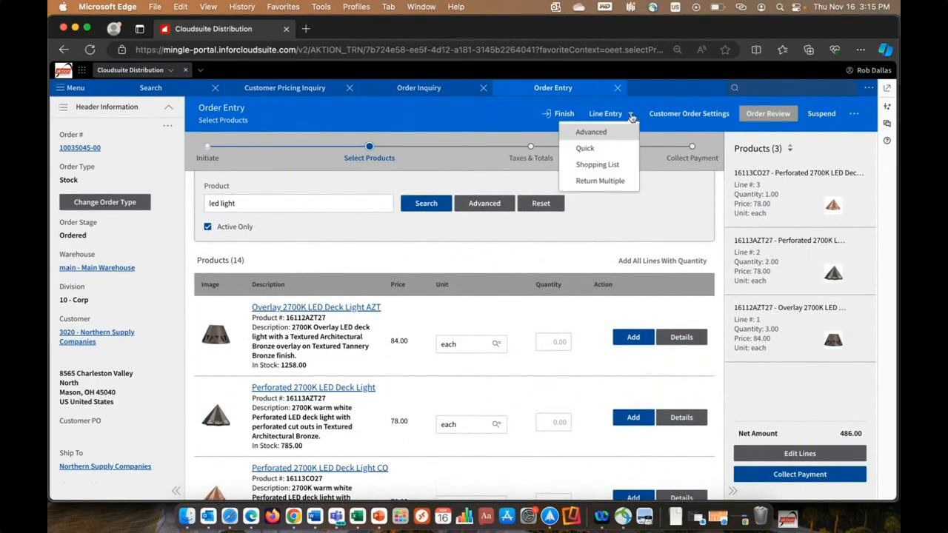
left_click(625, 166)
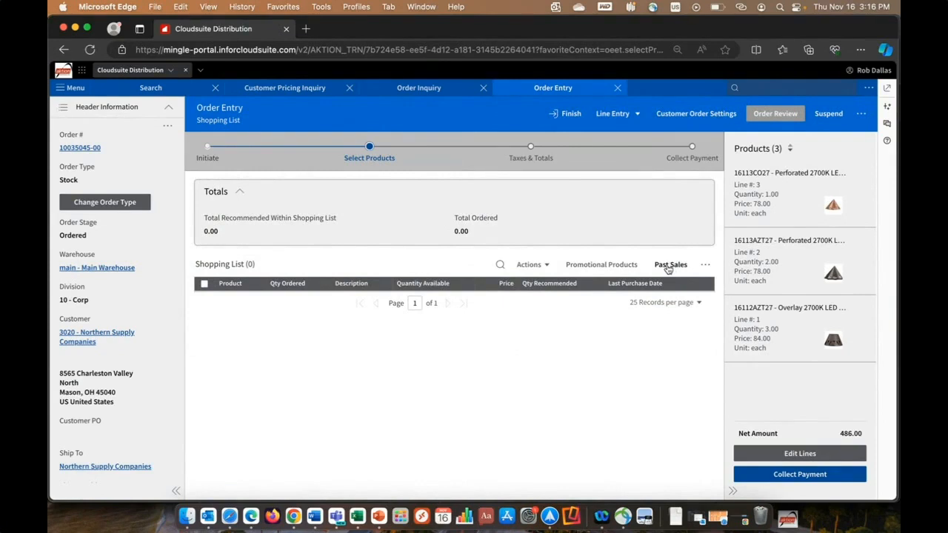
left_click(669, 265)
left_click(313, 200)
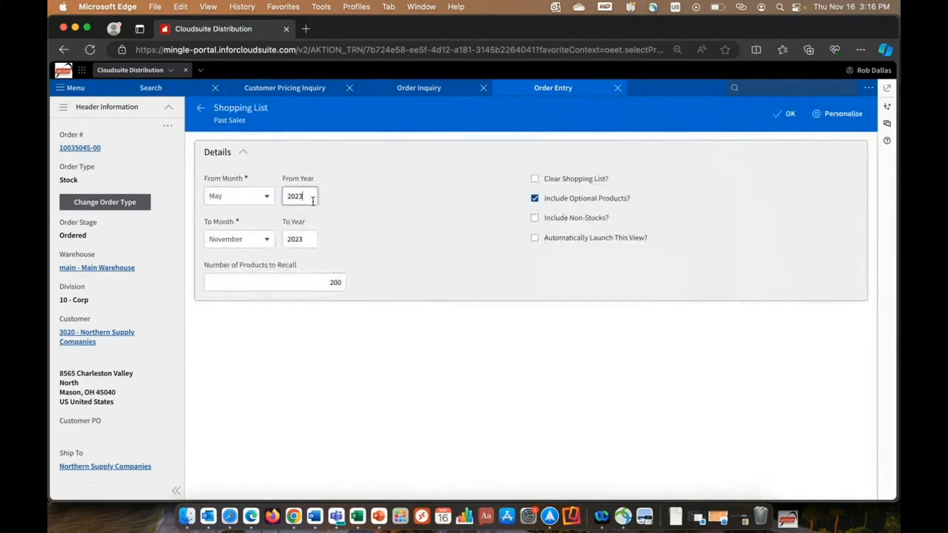
key("BackSpace")
key("BackSpace")
type("19")
left_click(789, 115)
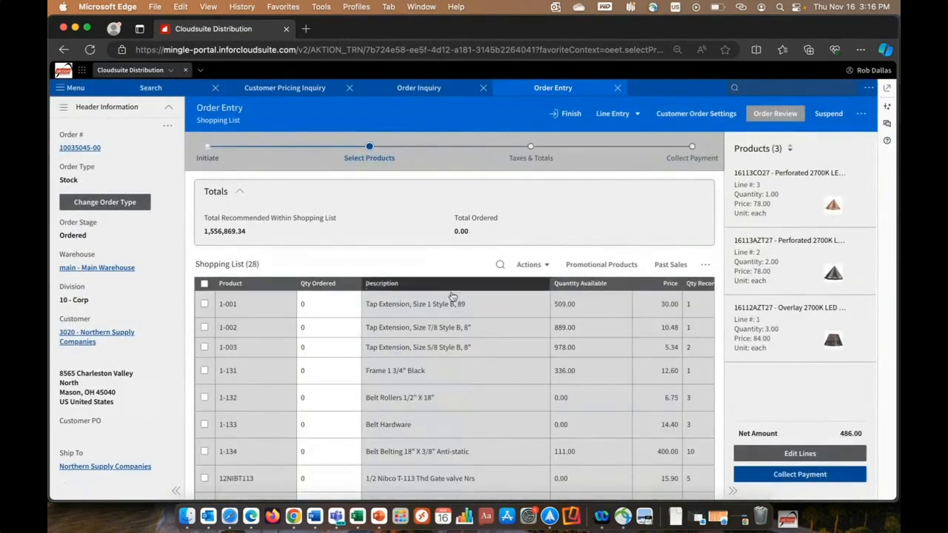
- Review the shopping list's available and recommended quantities, prices, last purchase dates and last prices
scroll(438, 305, "right", 2)
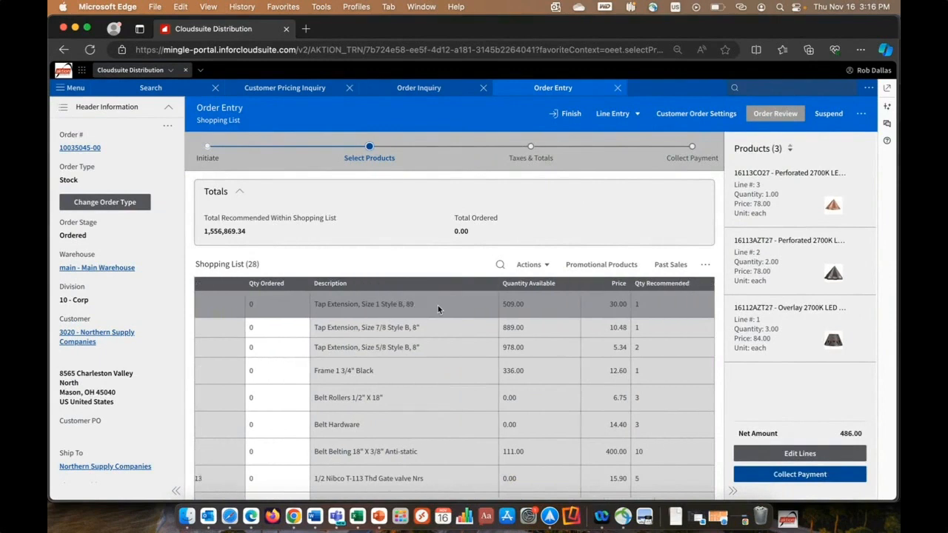
scroll(495, 314, "right", 3)
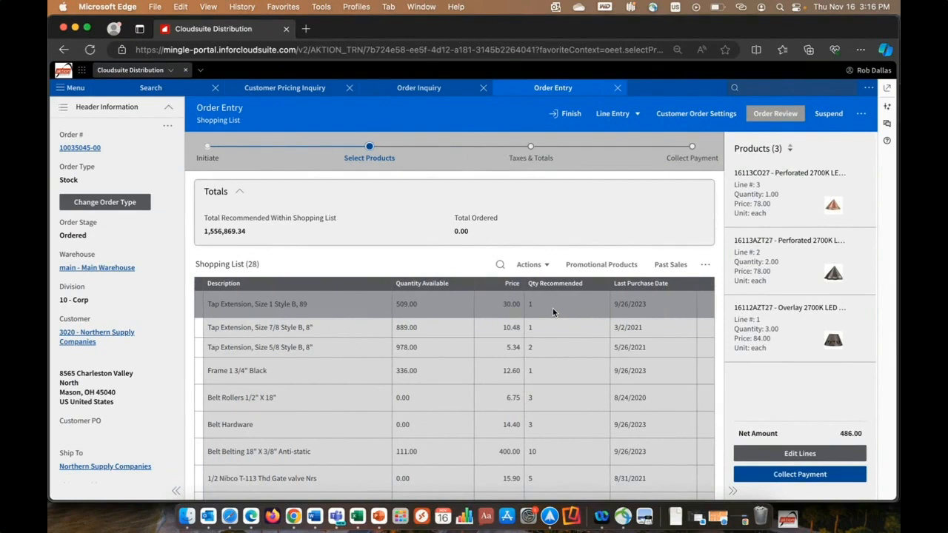
scroll(553, 310, "right", 4)
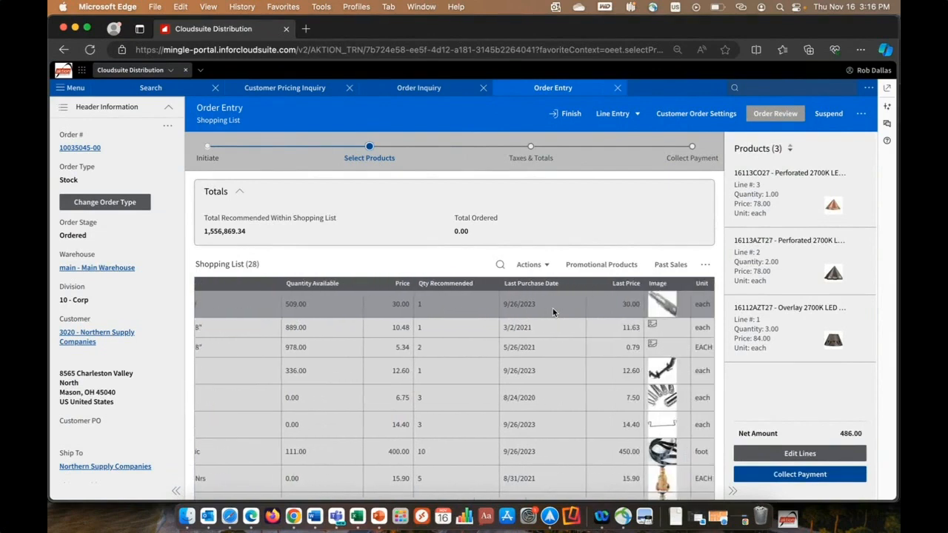
scroll(553, 310, "left", 3)
scroll(553, 312, "left", 5)
scroll(559, 312, "right", 2)
scroll(560, 313, "right", 10)
scroll(560, 312, "left", 12)
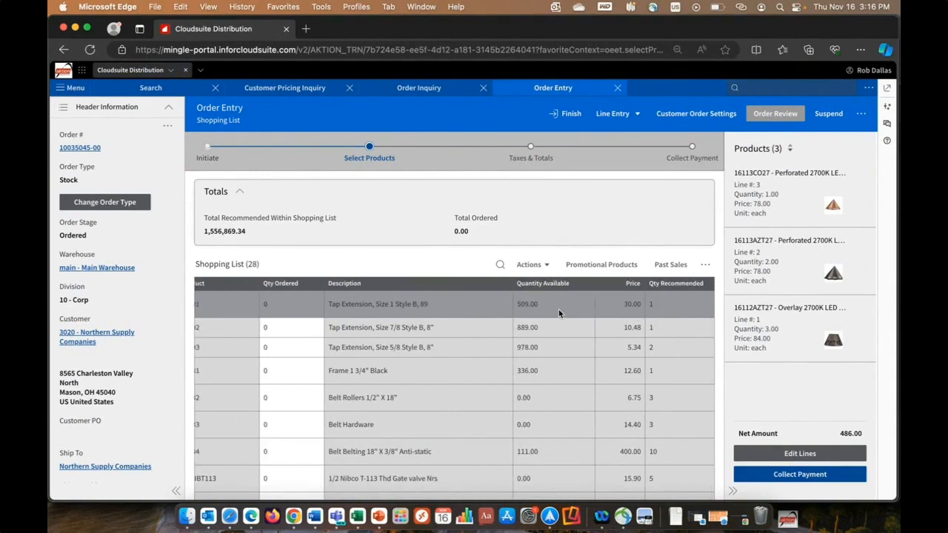
scroll(559, 313, "left", 2)
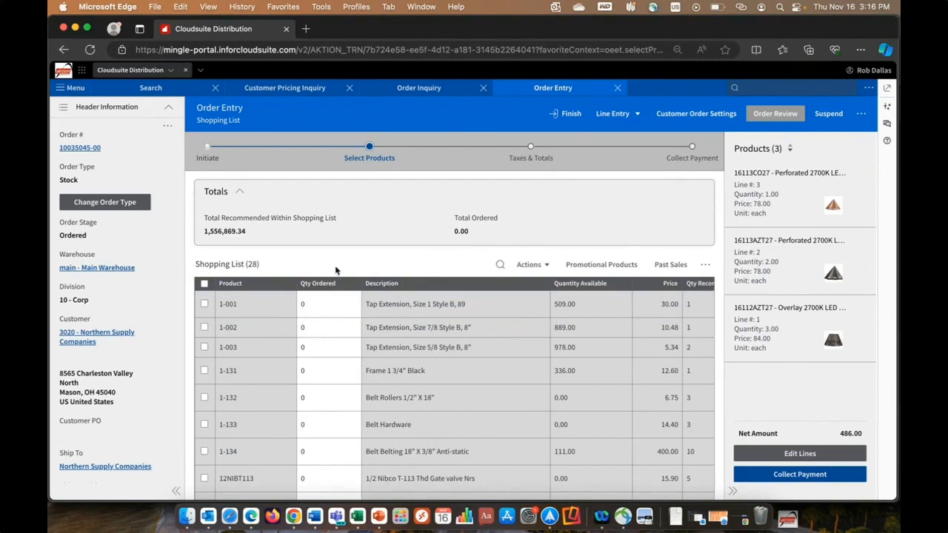
- Set the shopping list's ordered quantities to 3 for product 1-001, 2 for 1-003 and 3 for 1-133
left_click(303, 302)
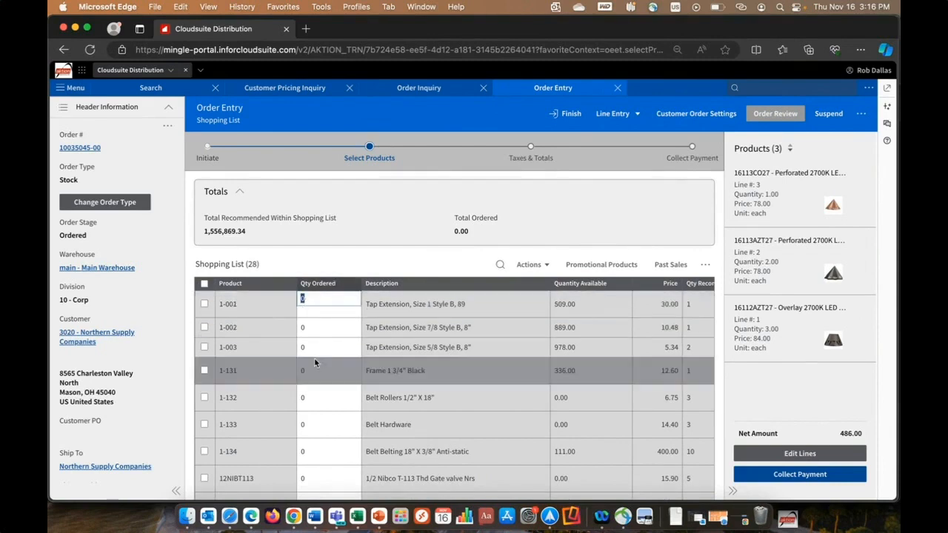
type("3")
key("Down")
key("Down")
type("2")
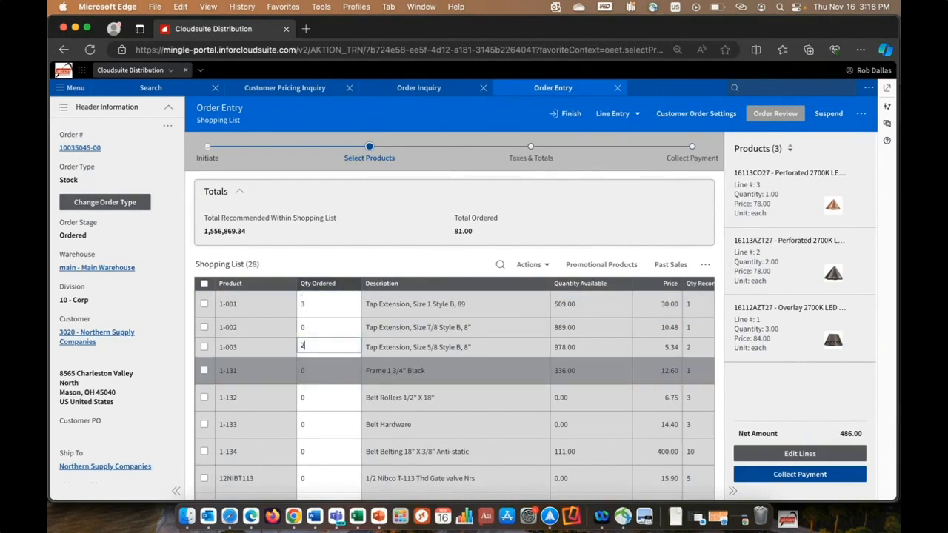
key("Down")
key("Down")
key("Down")
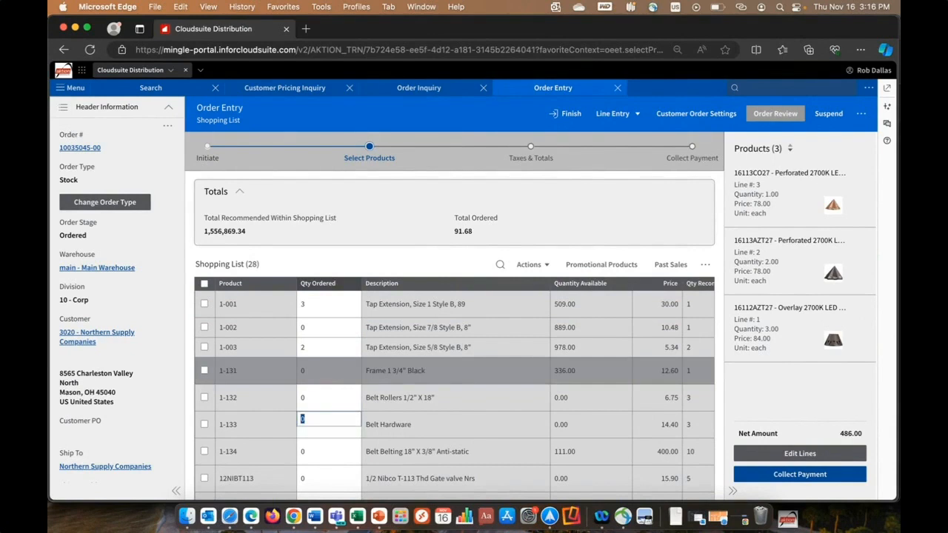
type("3")
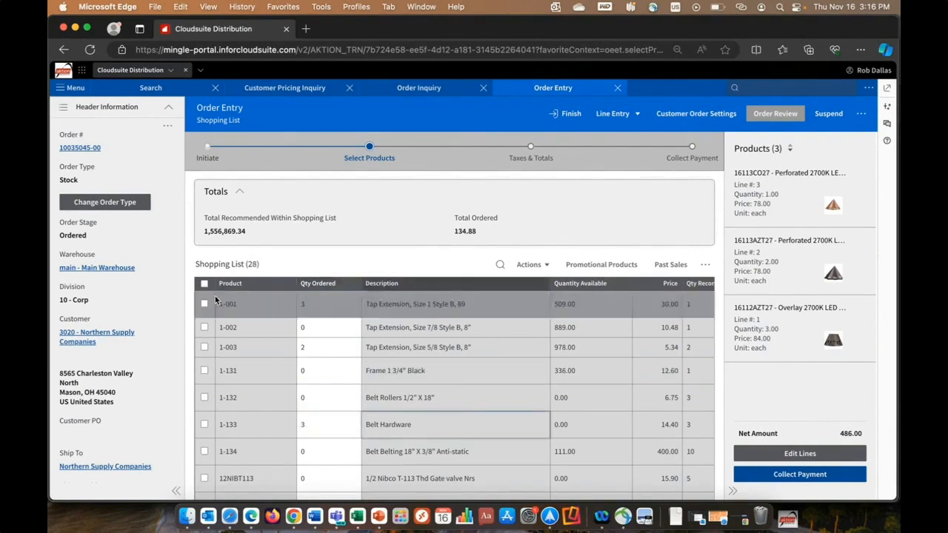
- Select all shopping list products and add the ones with quantities to the order
left_click(205, 284)
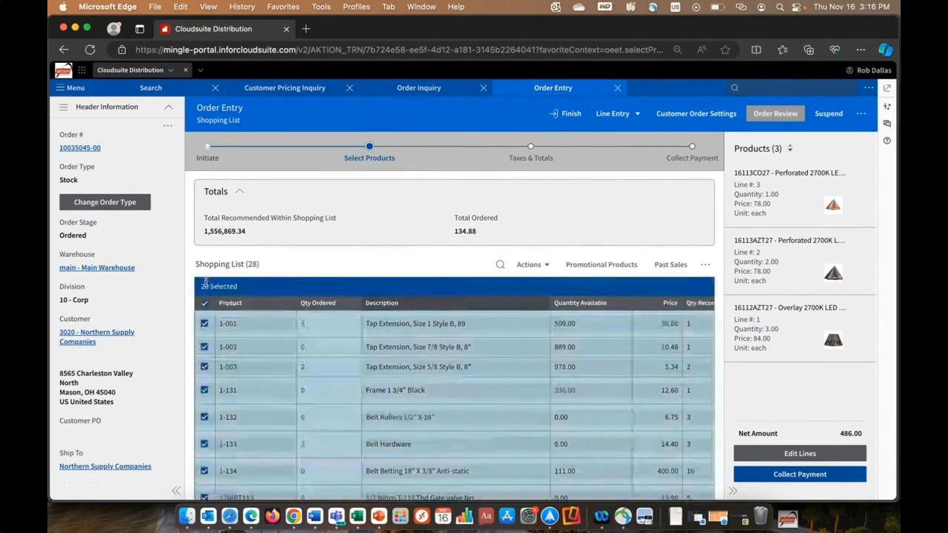
left_click(547, 271)
left_click(537, 321)
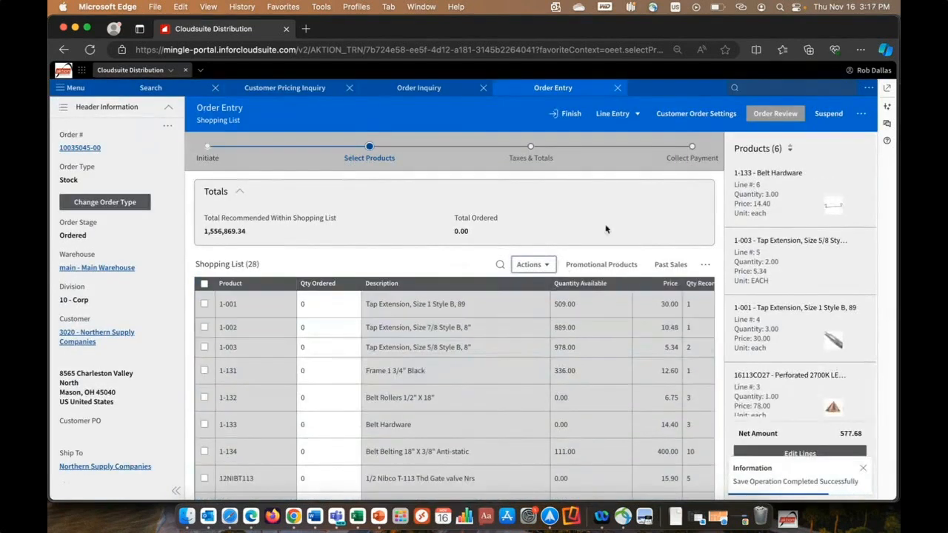
- Switch to advanced line entry, check the line types, and add stock product 1-131, Frame 1 3/4" Black, found by "frame"
left_click(638, 113)
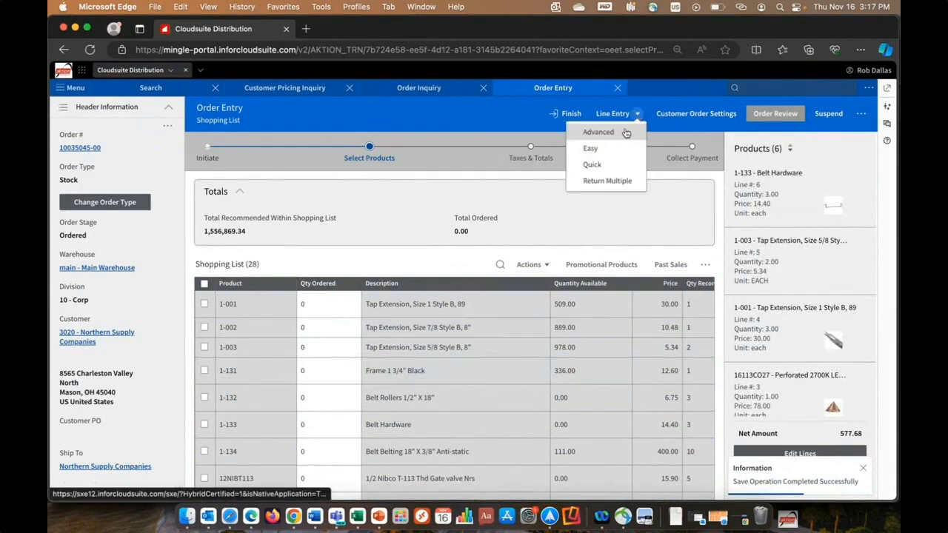
left_click(598, 133)
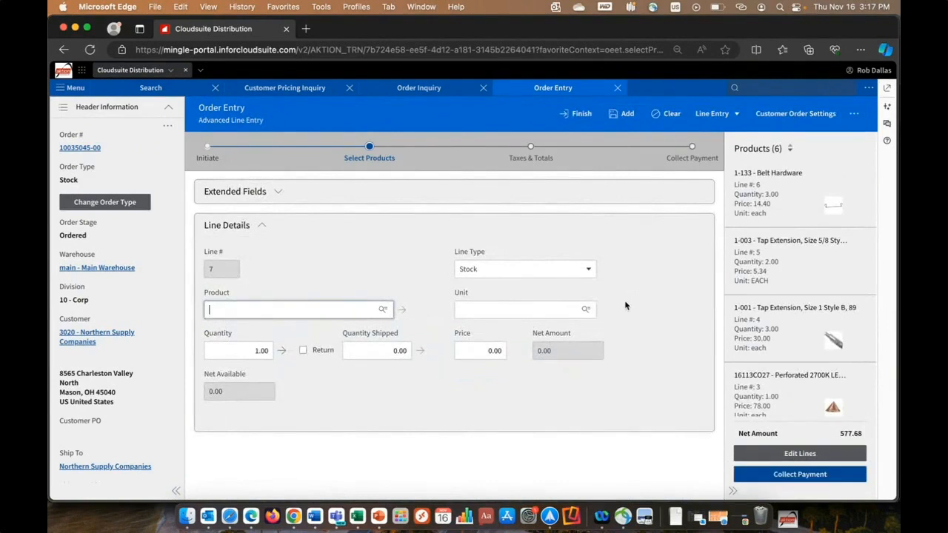
left_click(591, 276)
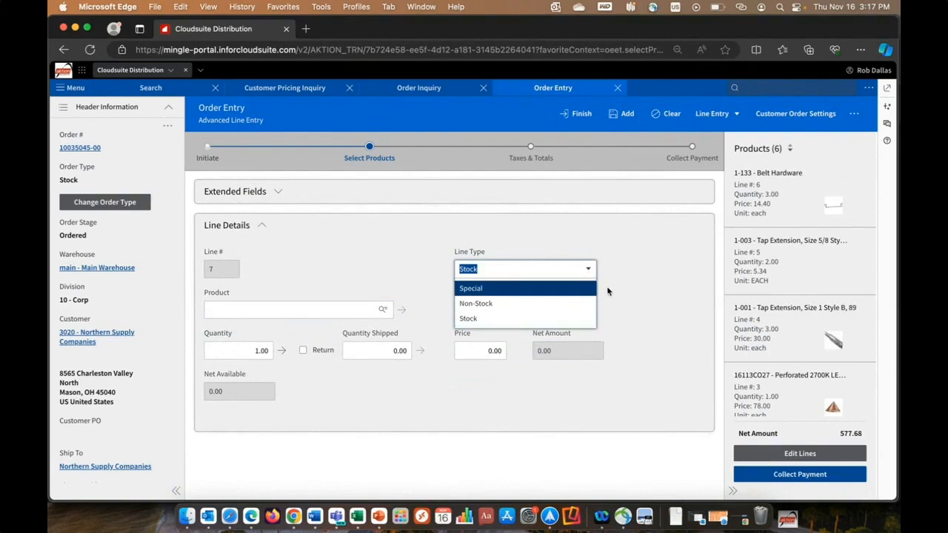
left_click(635, 282)
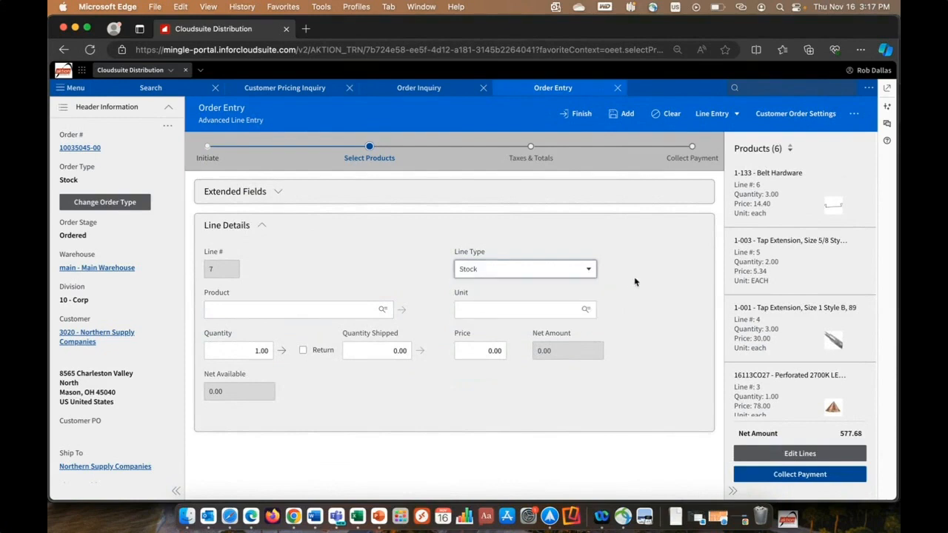
left_click(317, 307)
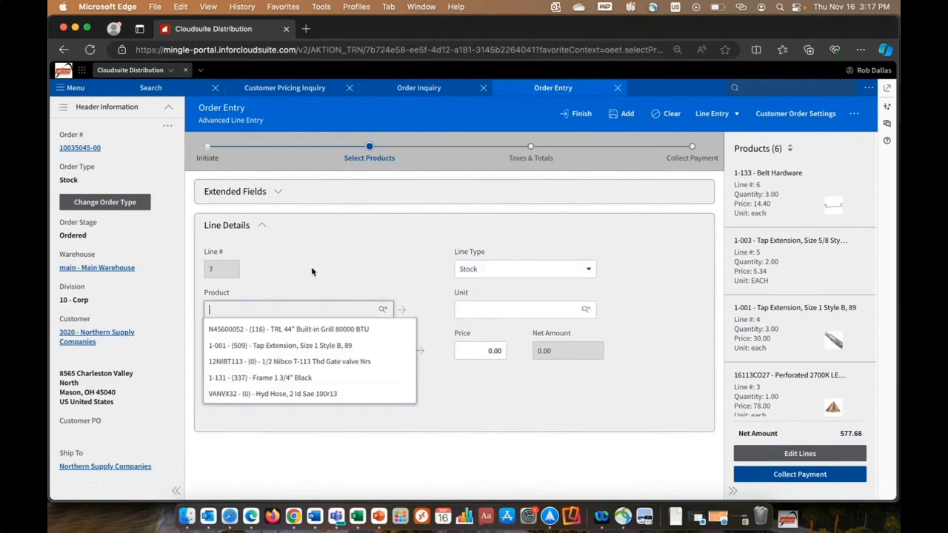
type("frame")
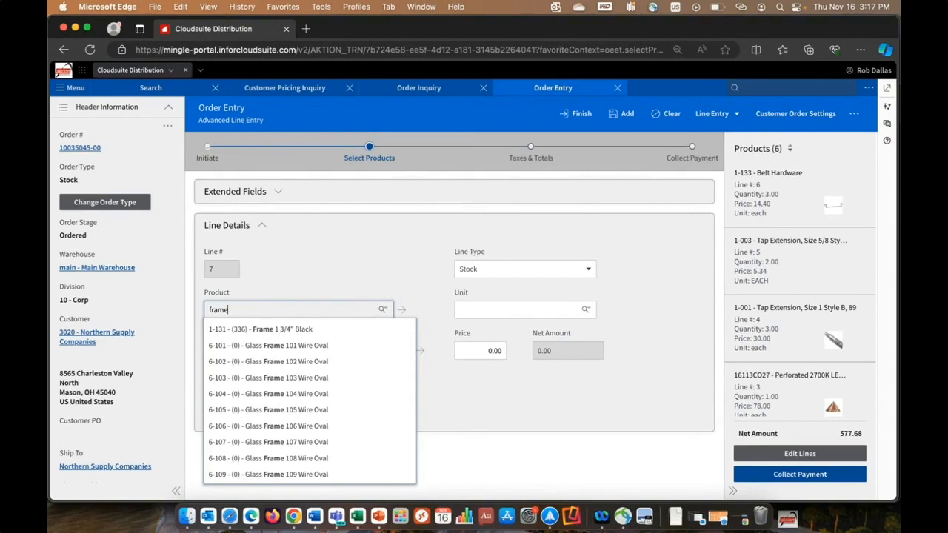
left_click(302, 329)
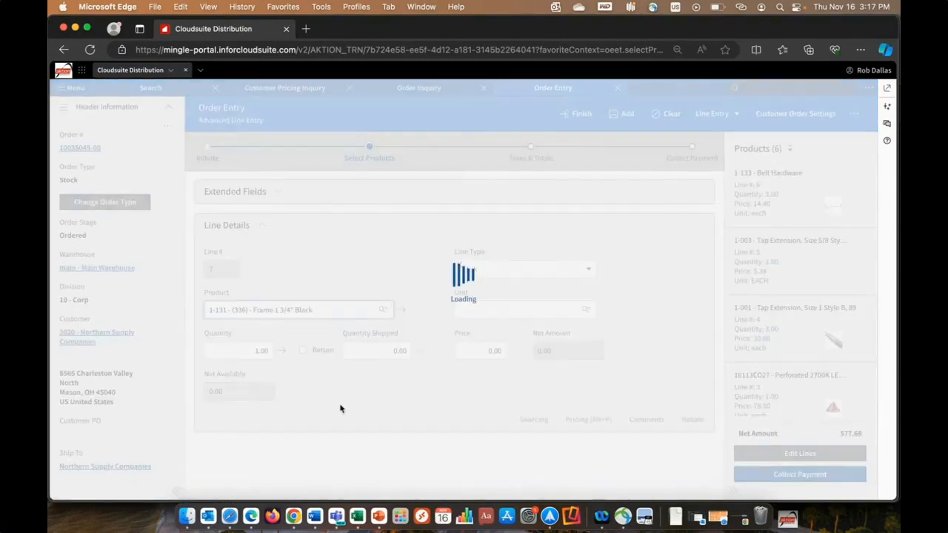
left_click(623, 114)
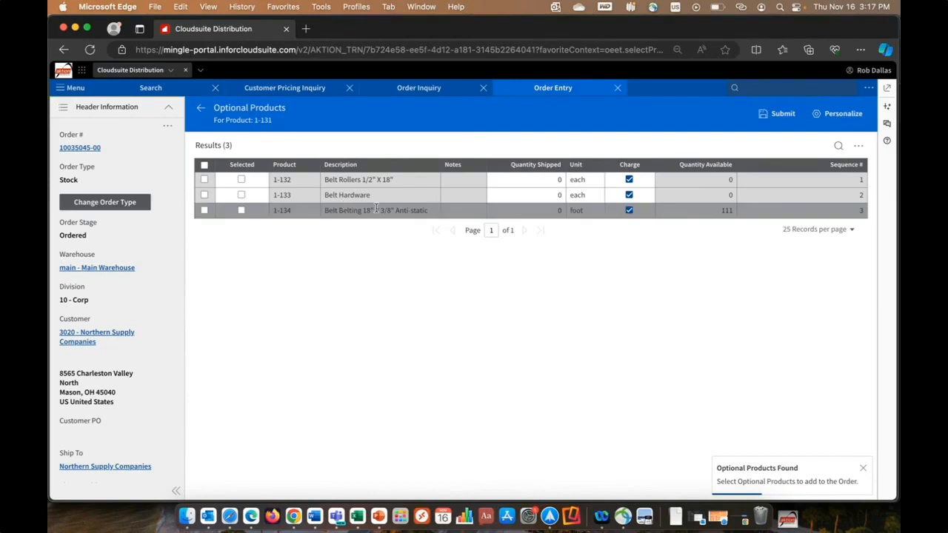
- Submit optional products for 1-131: Belt Hardware with quantity 3 and Belt Belting 18" X 3/8" Anti-static
left_click(242, 195)
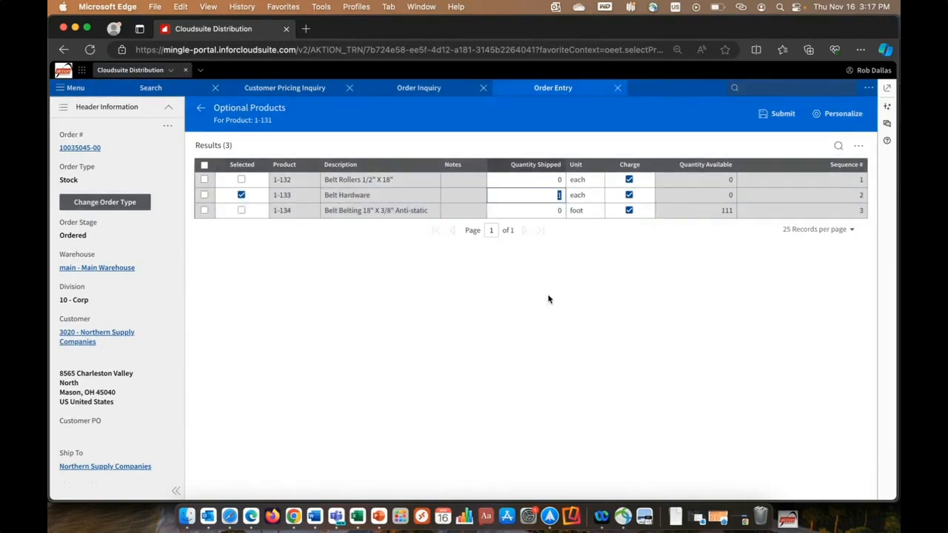
type("3")
key("Tab")
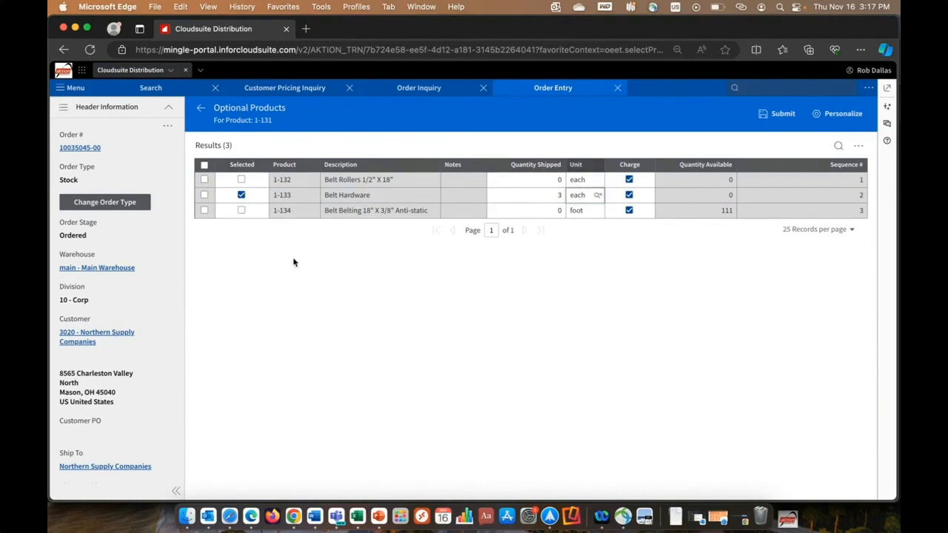
left_click(242, 211)
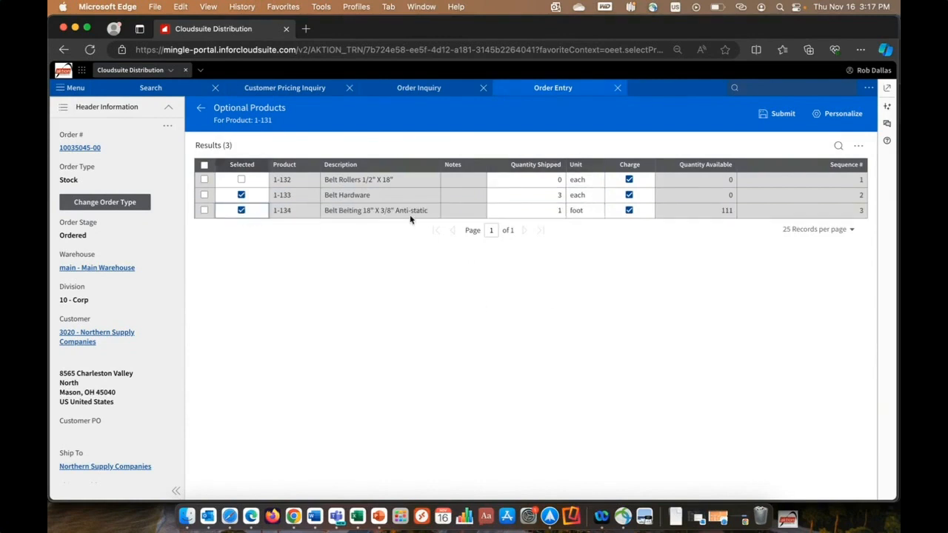
left_click(780, 114)
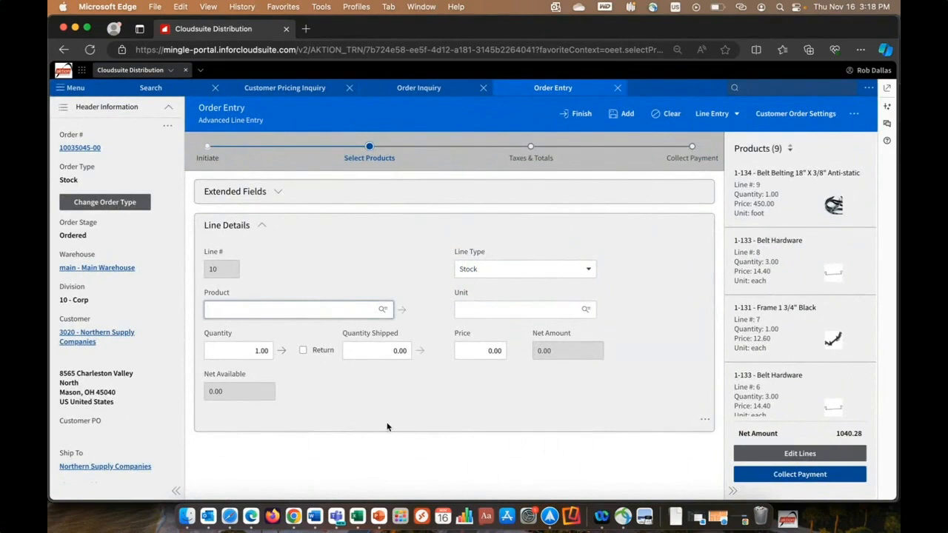
- Enter product 12NIBT113 on the new line, view its alternate warehouse availability, and return to the line details
type("12nib")
left_click(311, 348)
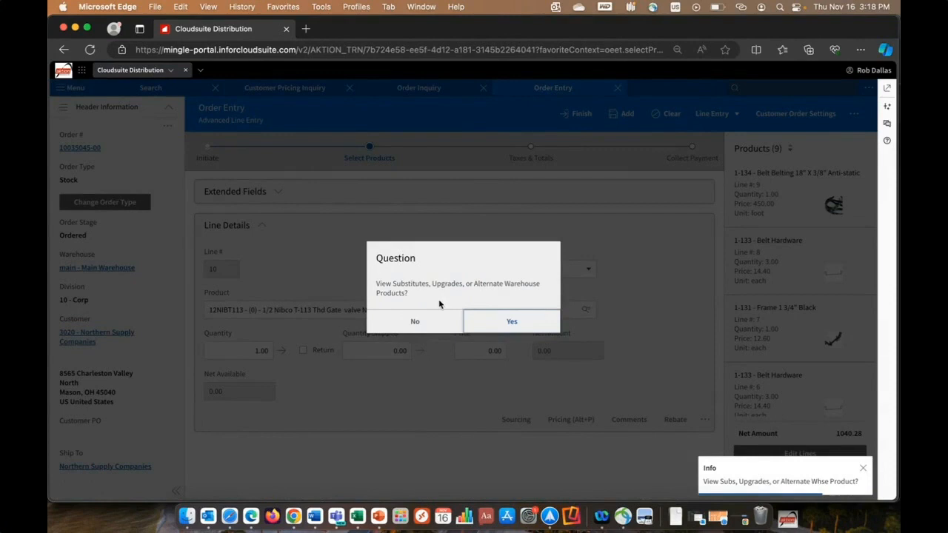
left_click(512, 322)
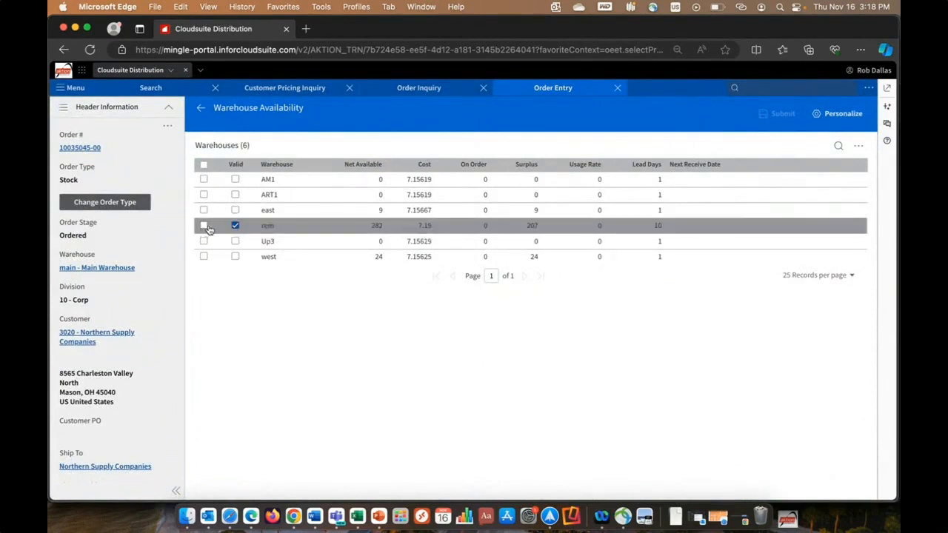
left_click(202, 110)
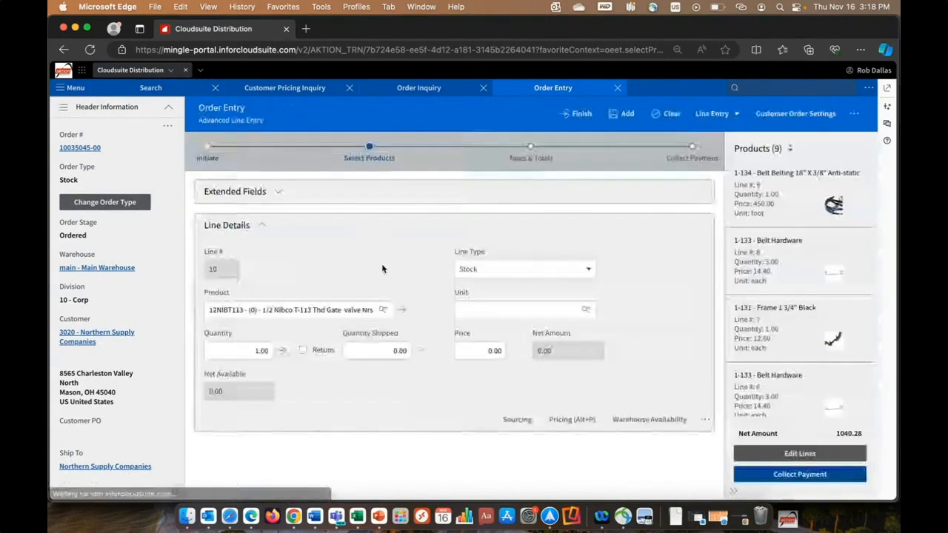
- View the cross-reference substitutes and upgrades for product 12NIBT113 and return to the line details
left_click(707, 420)
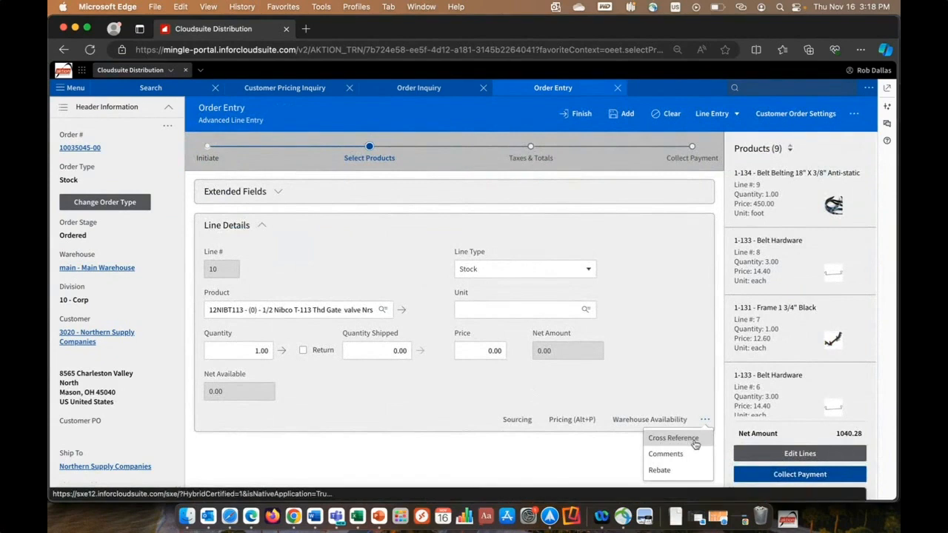
left_click(697, 443)
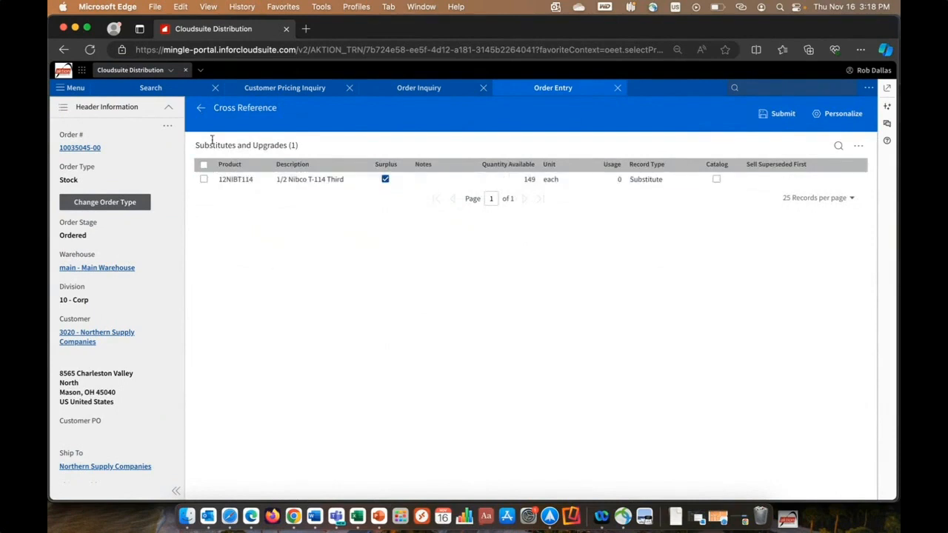
left_click(201, 108)
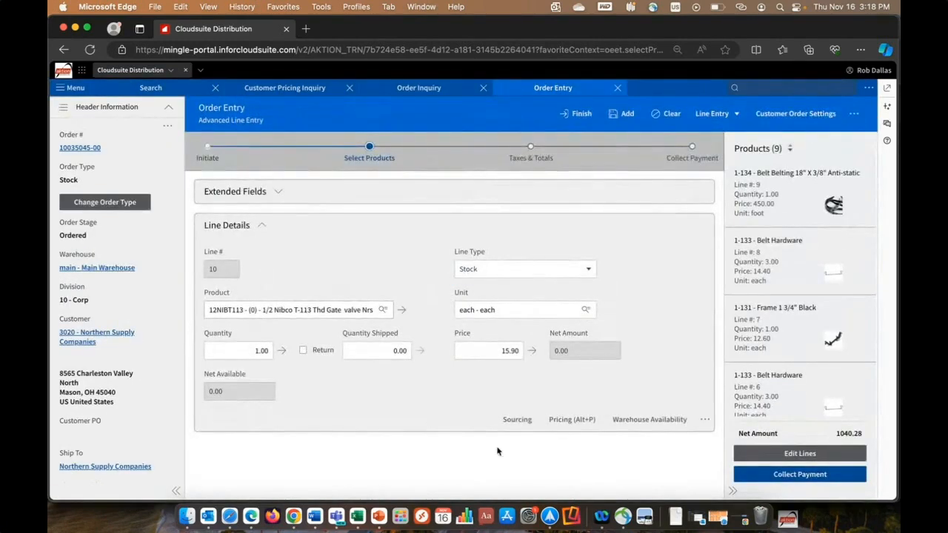
- Try sourcing the line by Warehouse Transfer and by Purchase Order with Direct Order disposition, and go back without submitting
left_click(515, 420)
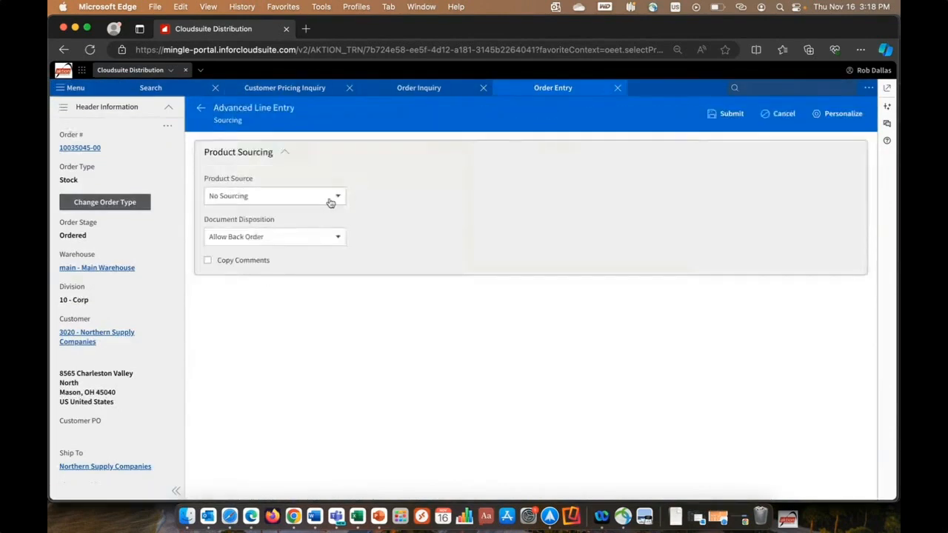
left_click(330, 197)
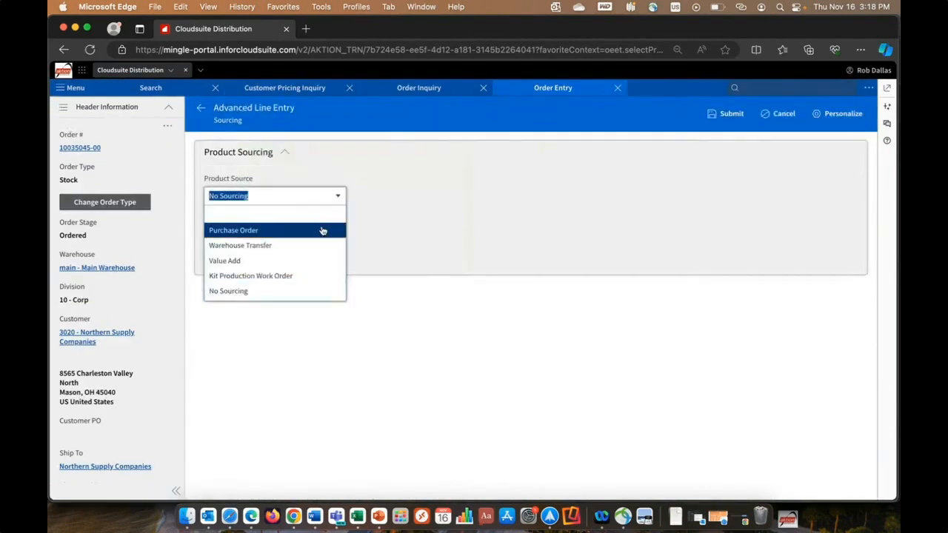
left_click(322, 245)
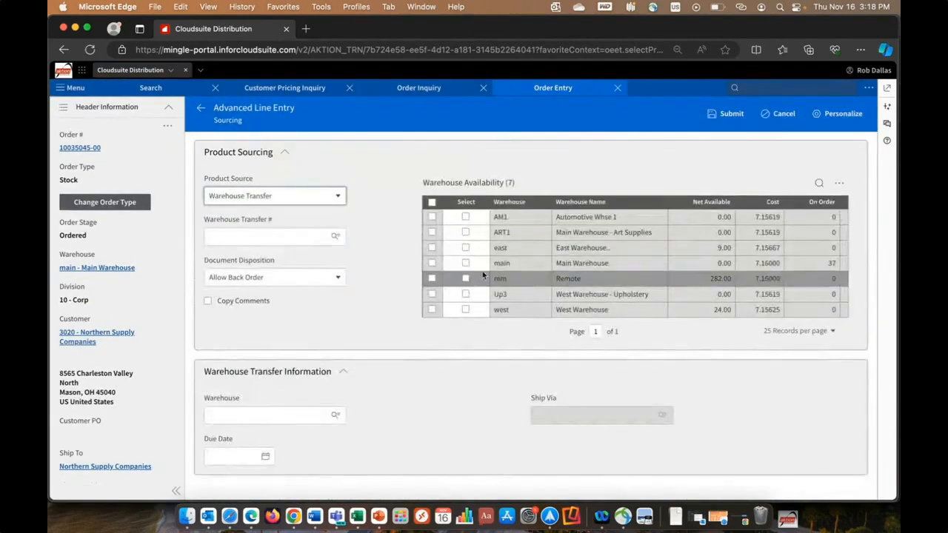
left_click(338, 196)
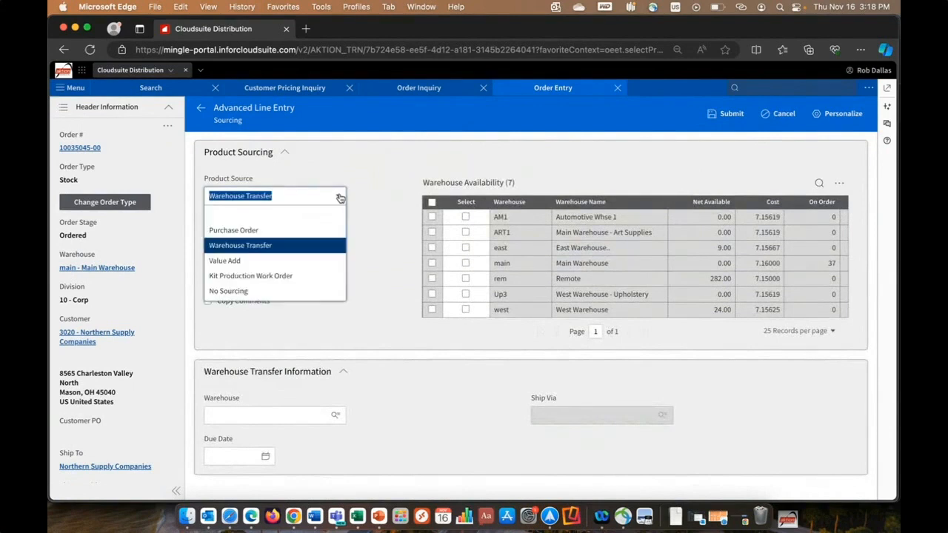
left_click(311, 230)
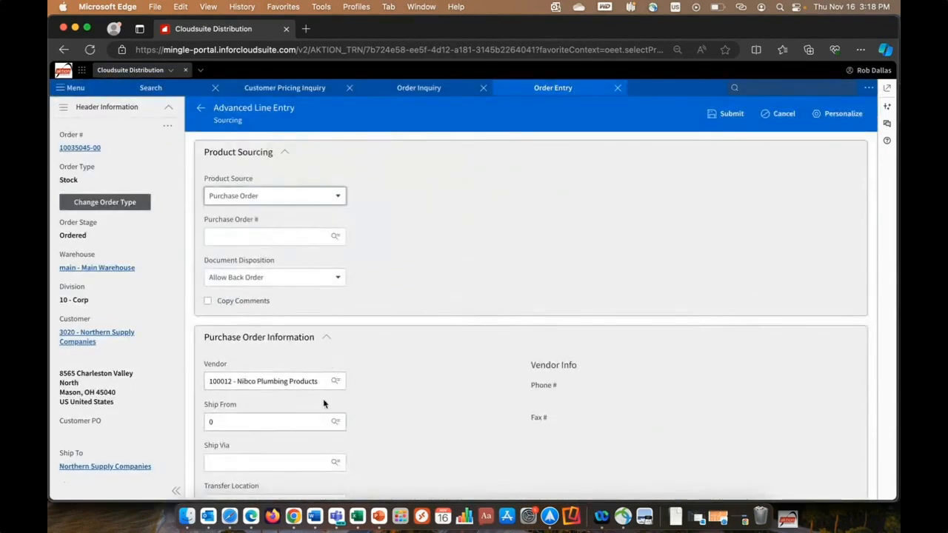
left_click(337, 278)
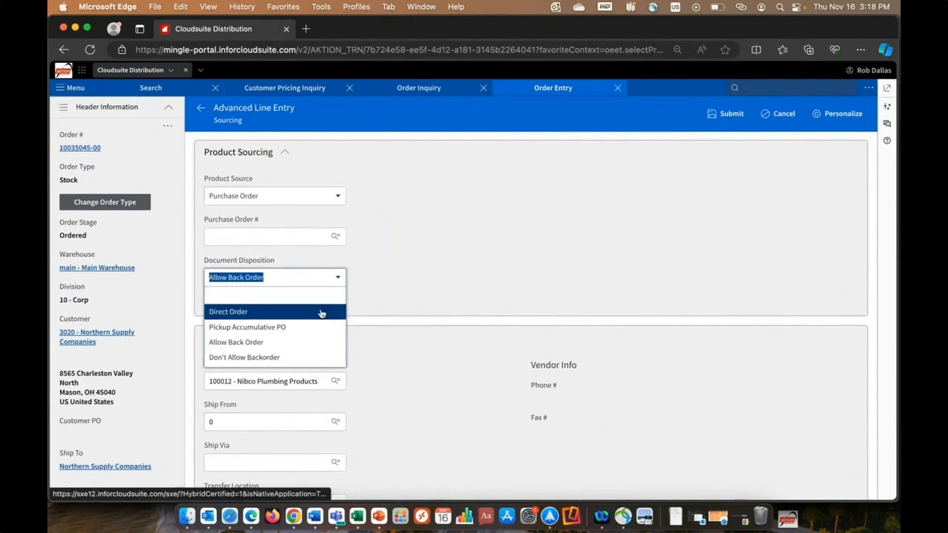
left_click(320, 312)
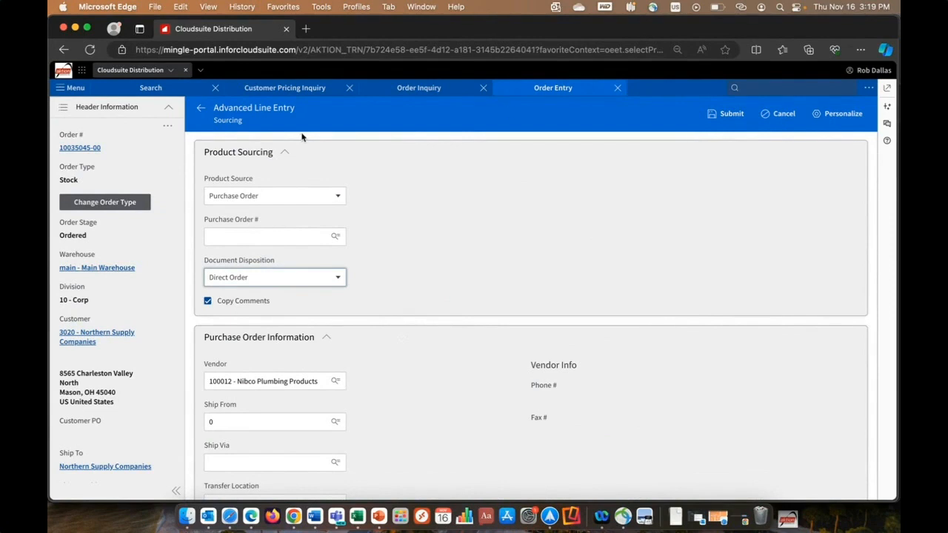
left_click(200, 108)
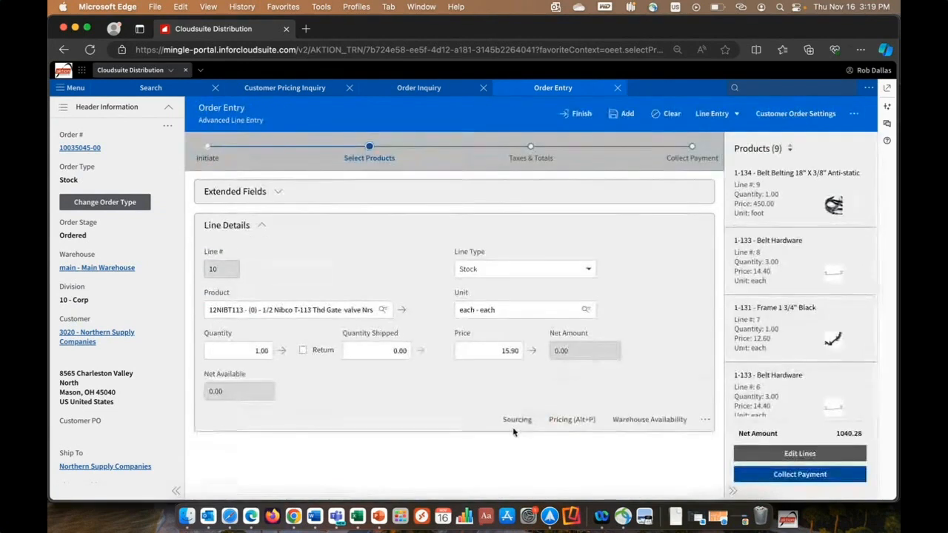
- Add the 12NIBT113 line to the order and review the sales use tax and totals in Taxes & Totals
left_click(616, 116)
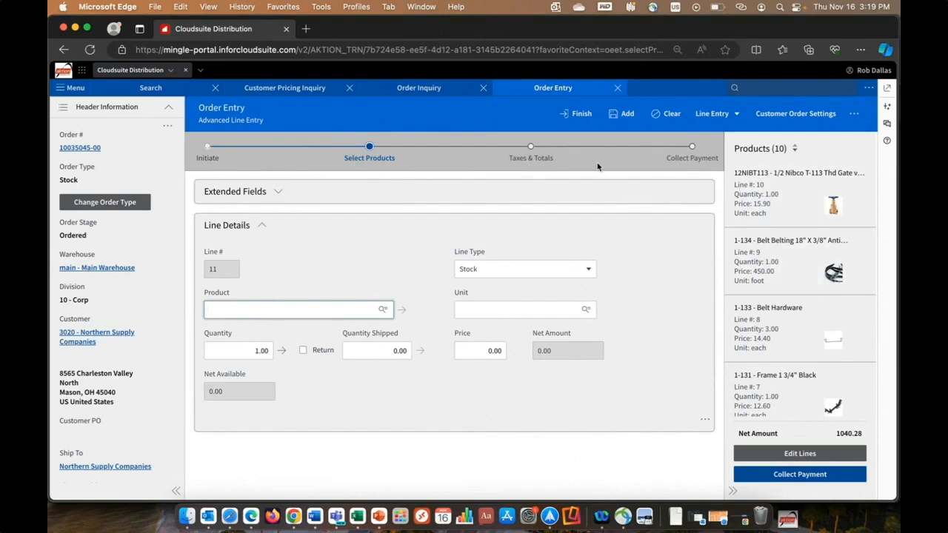
left_click(533, 154)
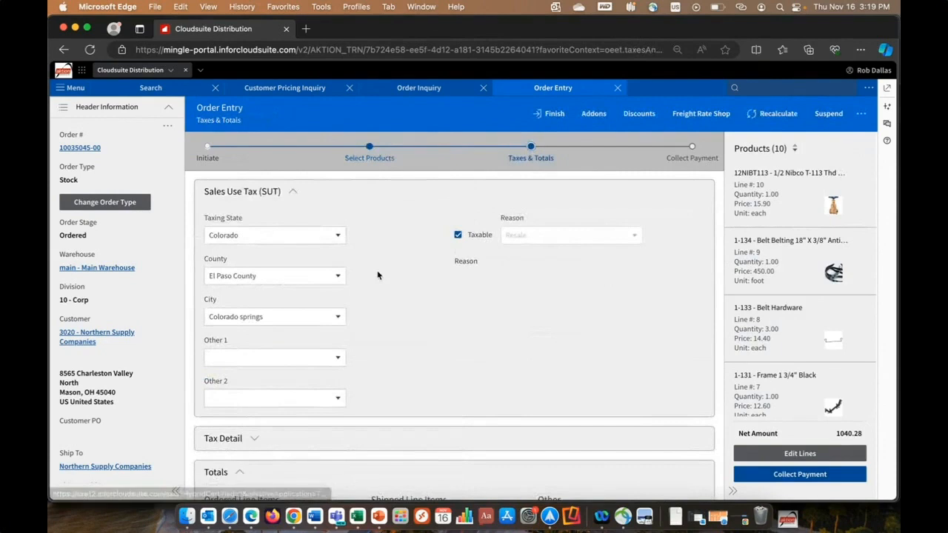
scroll(378, 275, "down", 1)
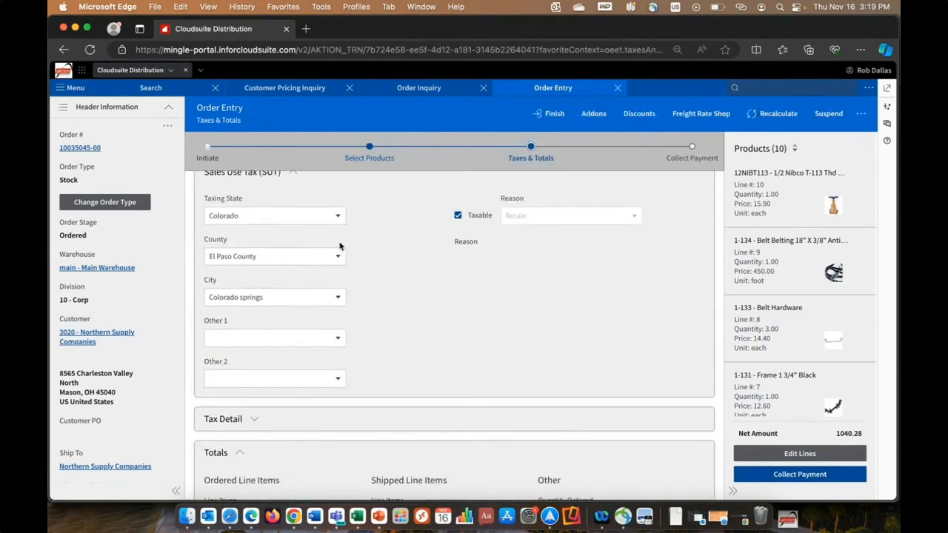
scroll(395, 269, "up", 1)
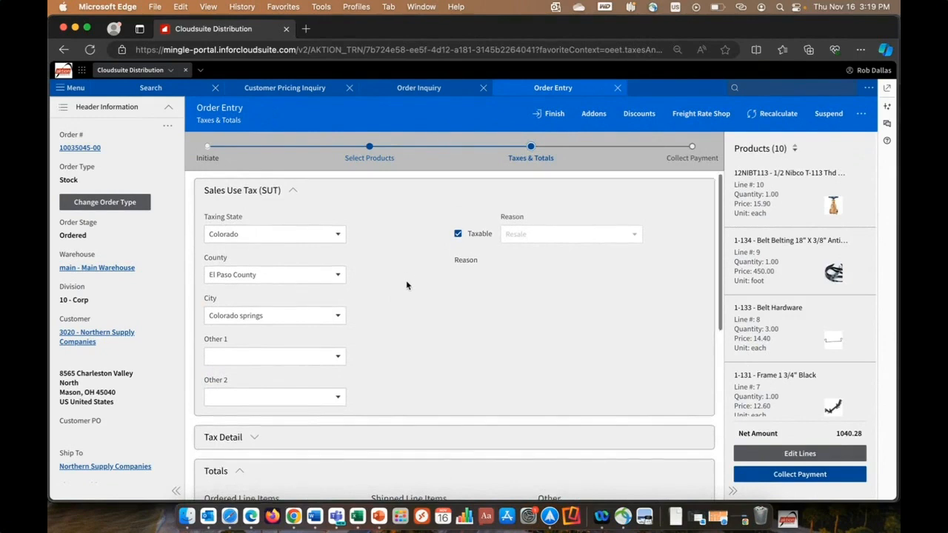
scroll(406, 285, "down", 1)
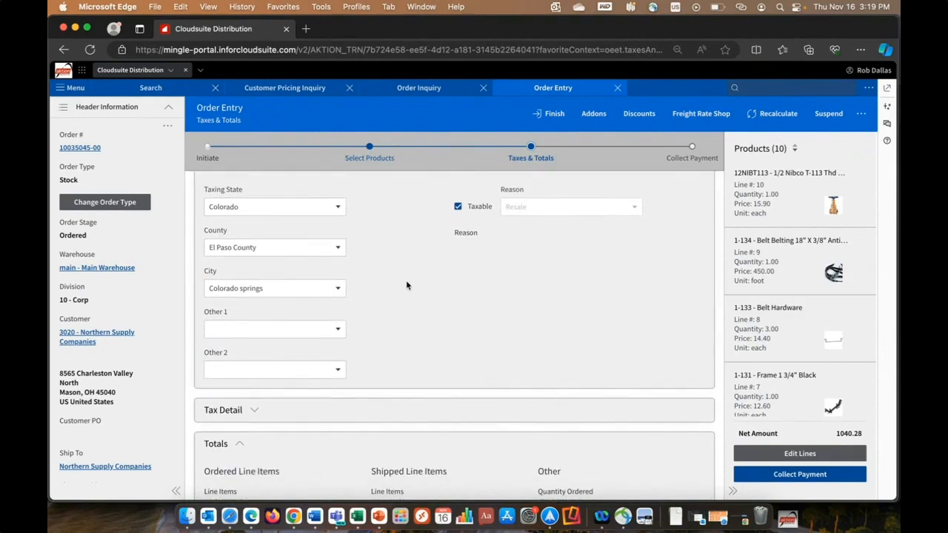
scroll(406, 285, "down", 4)
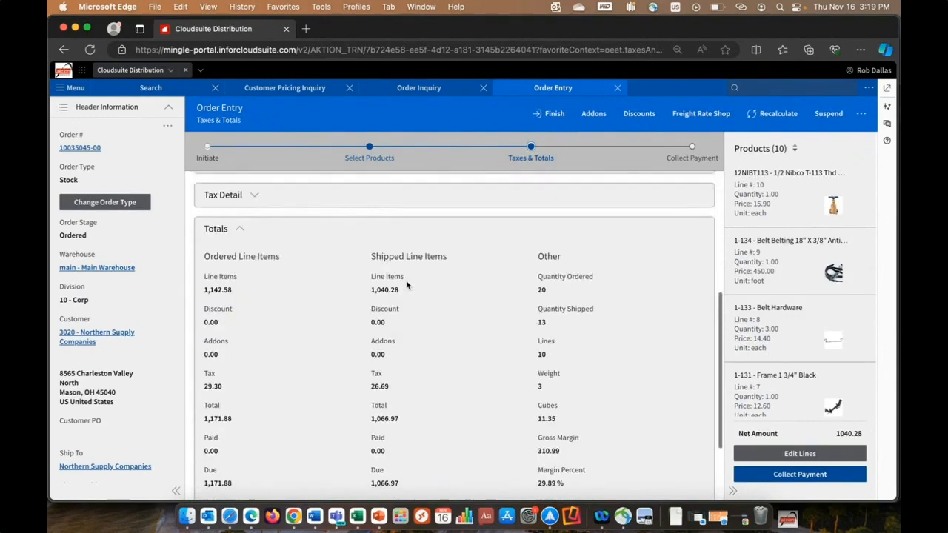
scroll(406, 285, "up", 5)
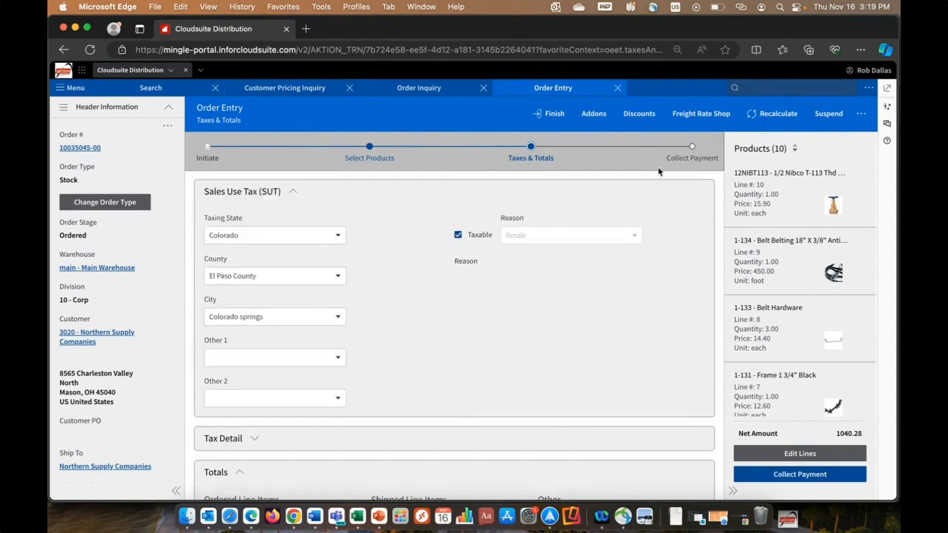
- Go to Collect Payment, review the payment details with Credit Card kept as the payment type, and finish the order
left_click(700, 158)
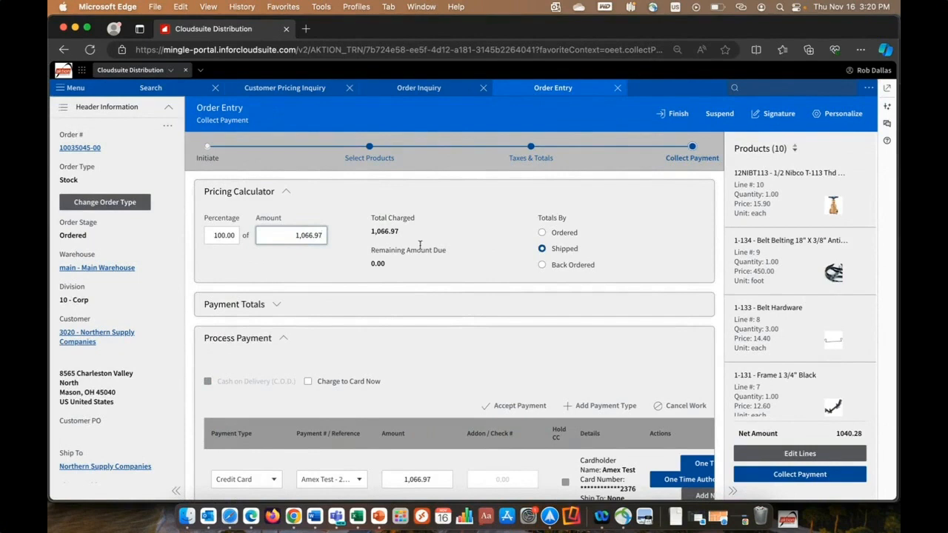
scroll(420, 245, "down", 2)
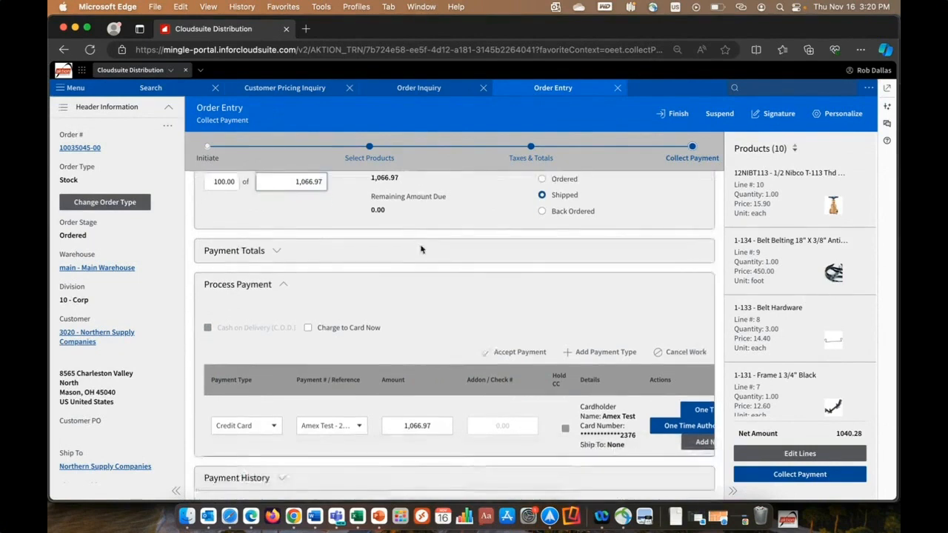
left_click(277, 425)
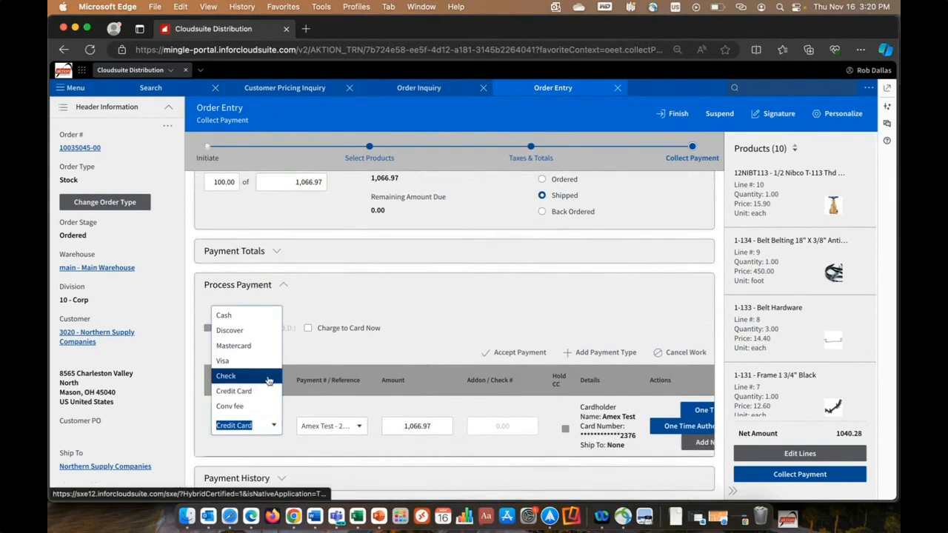
left_click(267, 393)
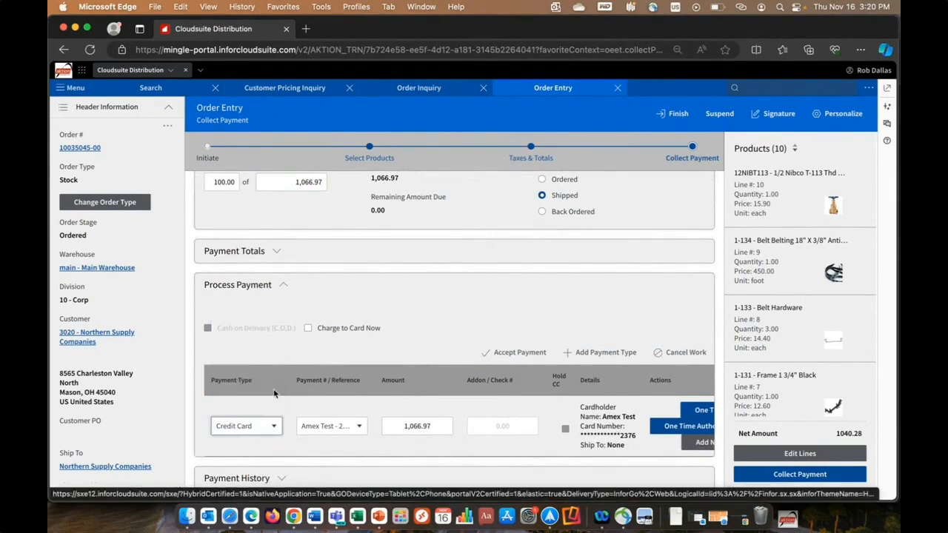
scroll(545, 445, "right", 2)
scroll(545, 447, "left", 2)
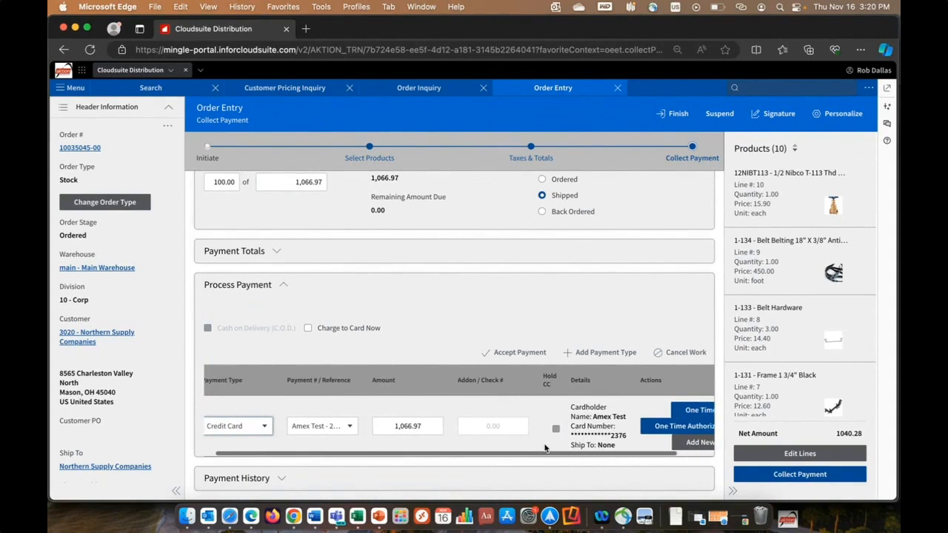
scroll(546, 448, "right", 2)
scroll(546, 448, "left", 2)
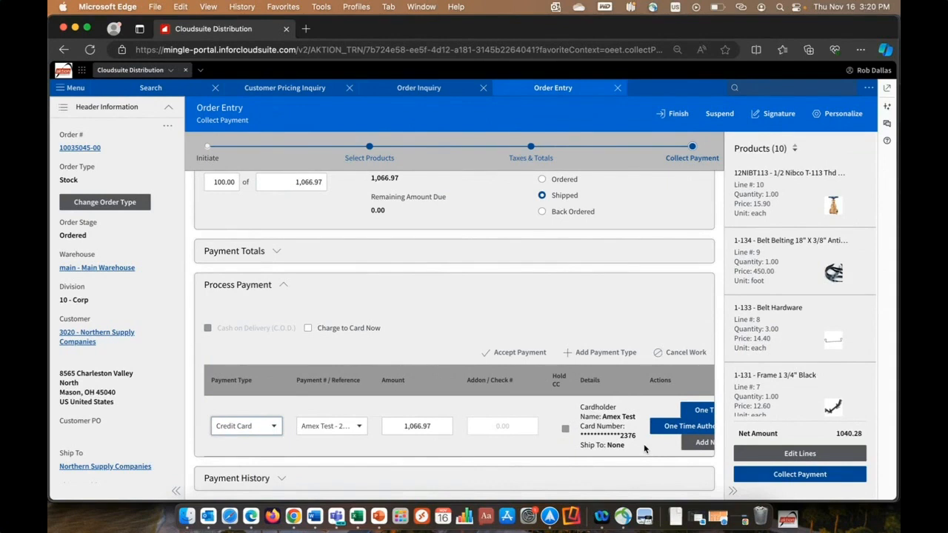
left_click(671, 115)
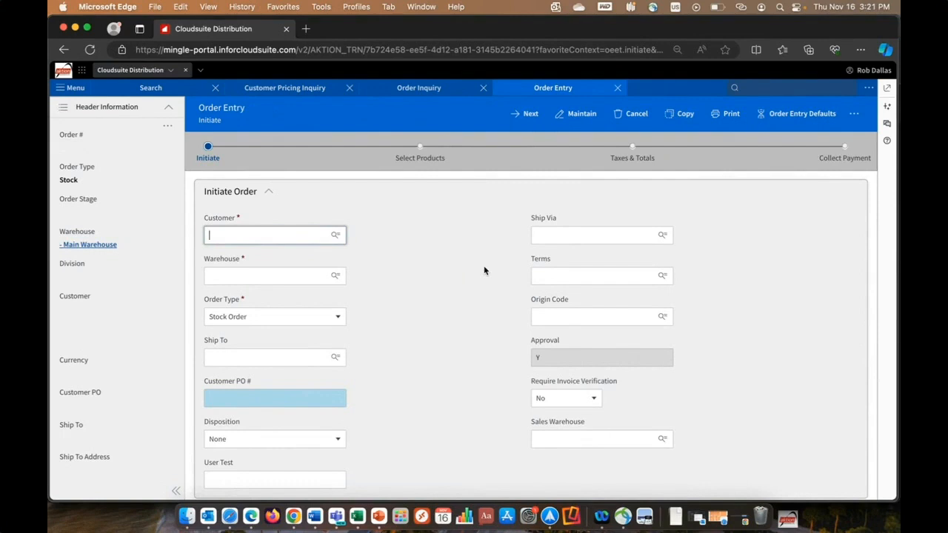
- Switch to the Reporting & Analytics application and open the bookmarked Sales Rep Dashboard
left_click(82, 71)
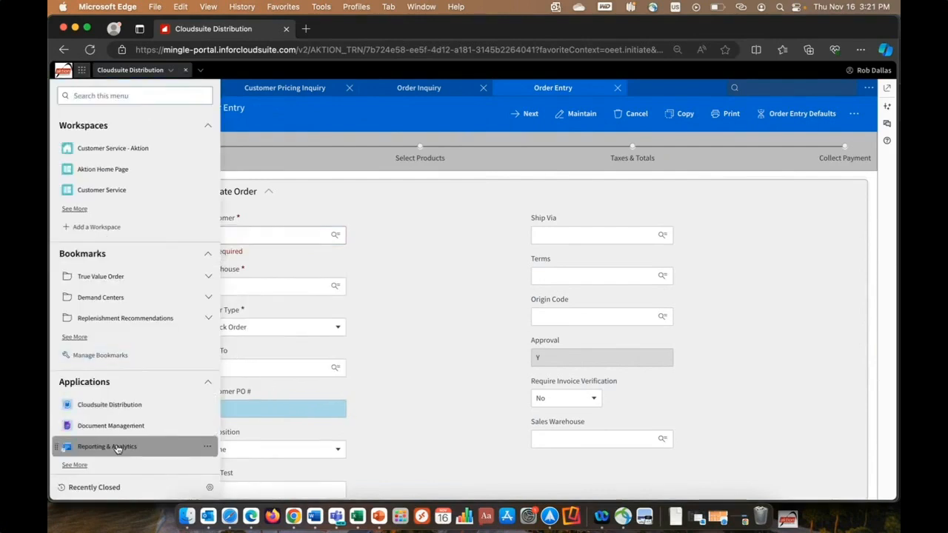
left_click(107, 447)
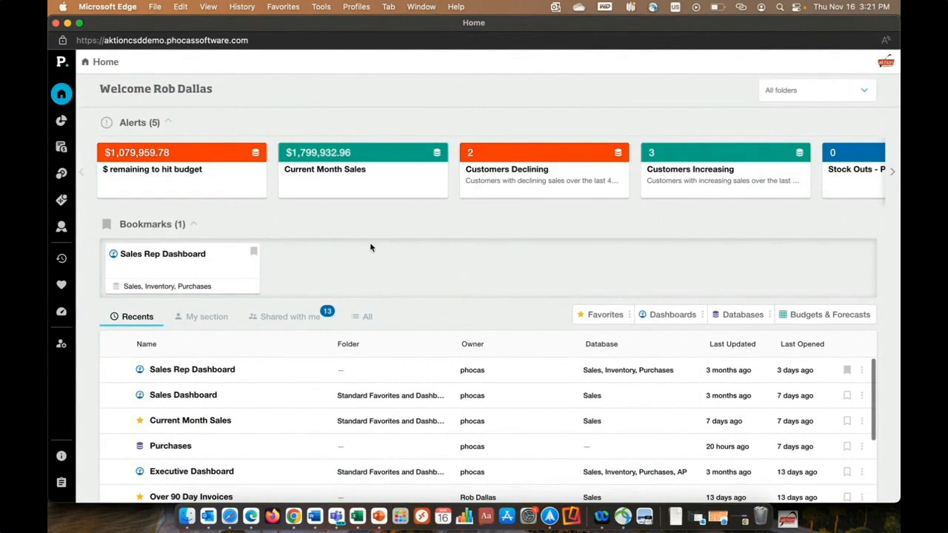
left_click(189, 257)
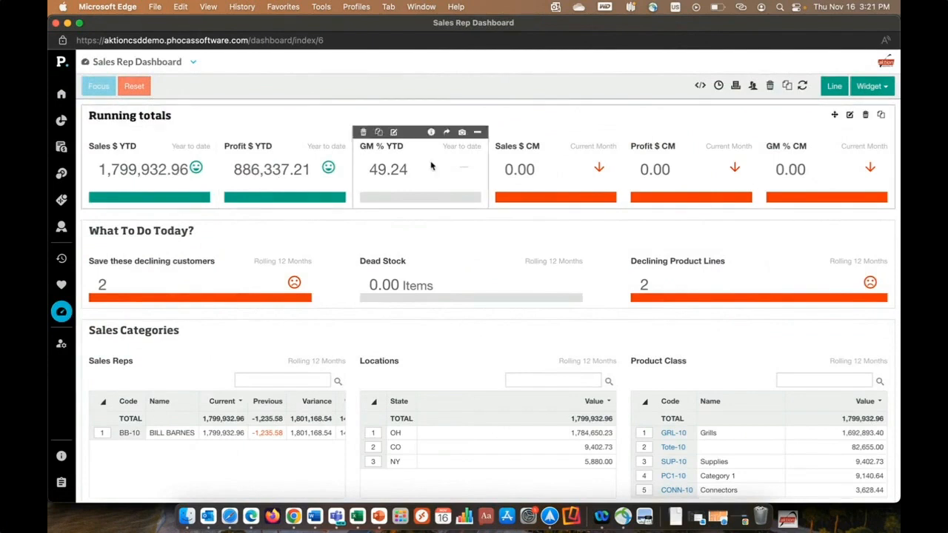
- Focus the dashboard on product class GRL-10 Grills in Sales Categories, and reset the filter
scroll(546, 128, "down", 1)
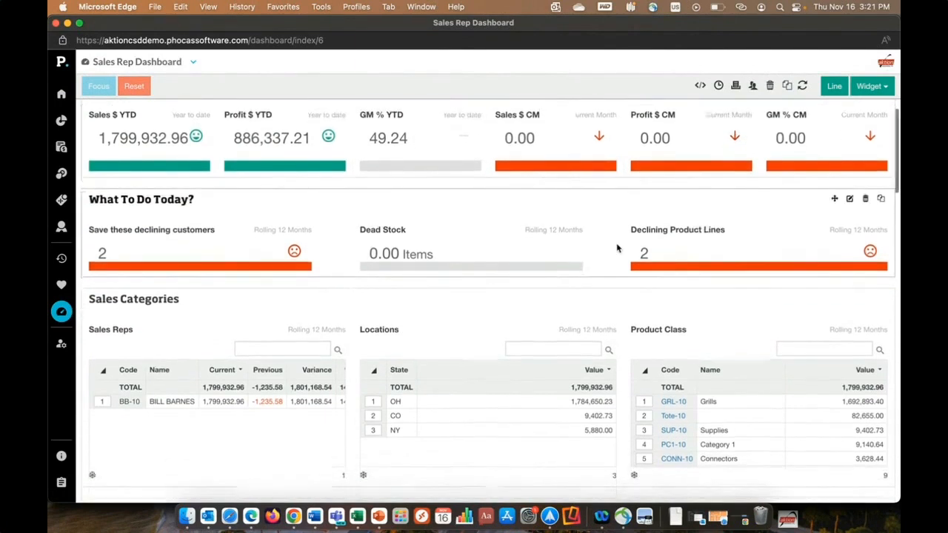
scroll(618, 248, "down", 3)
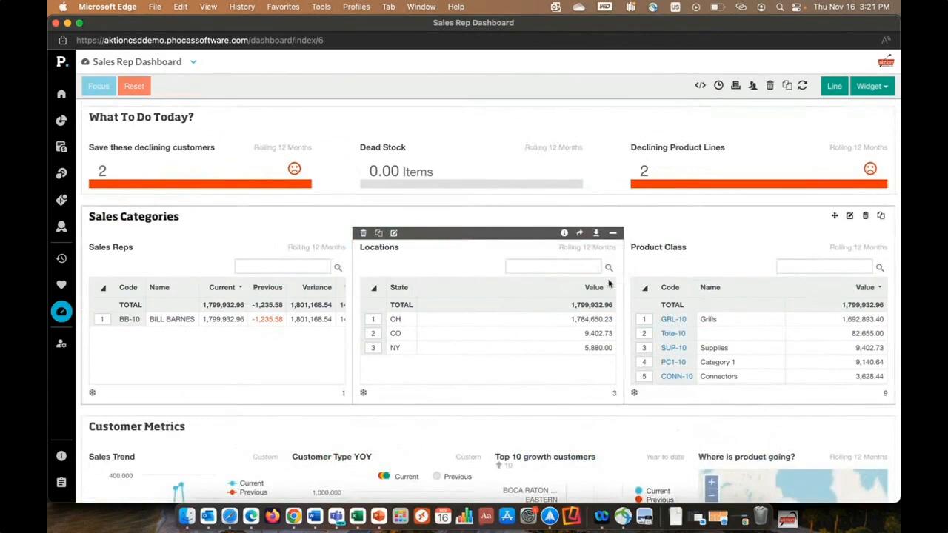
left_click(643, 320)
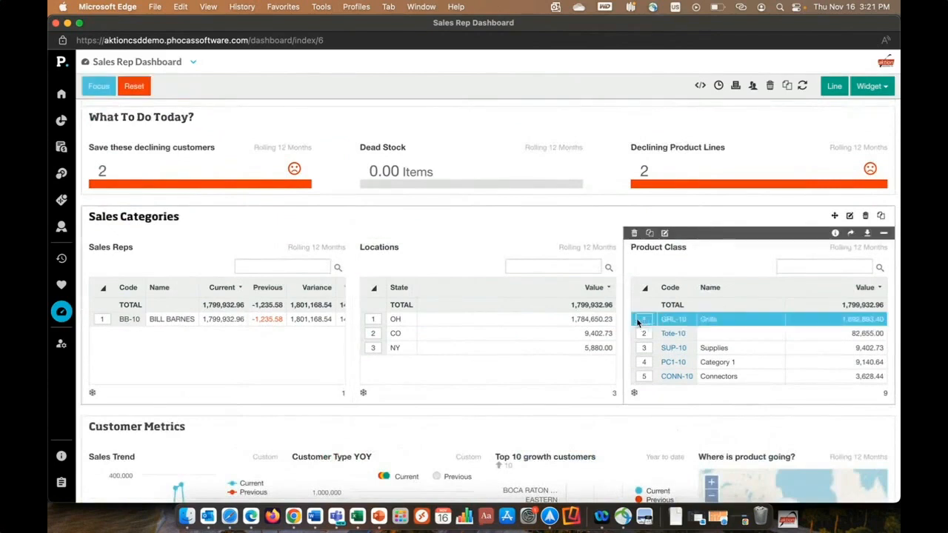
left_click(108, 89)
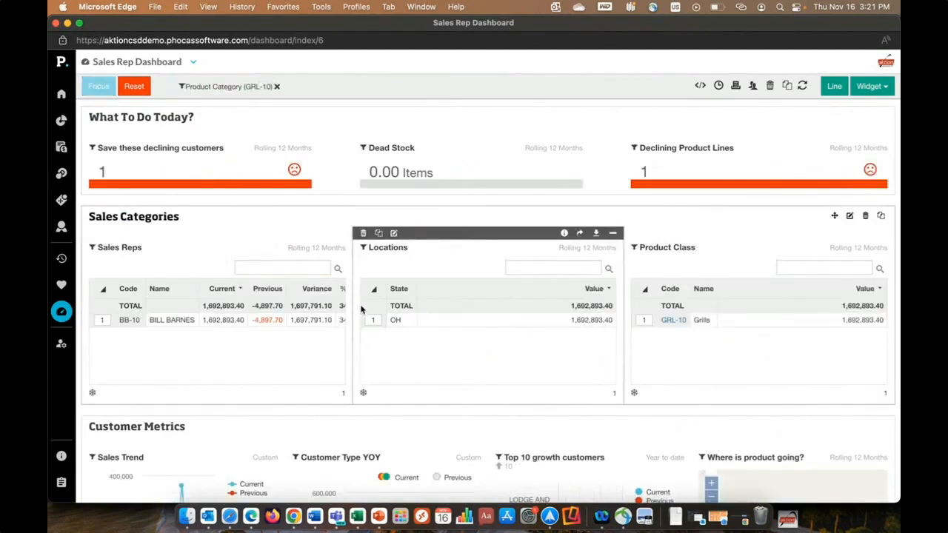
left_click(140, 87)
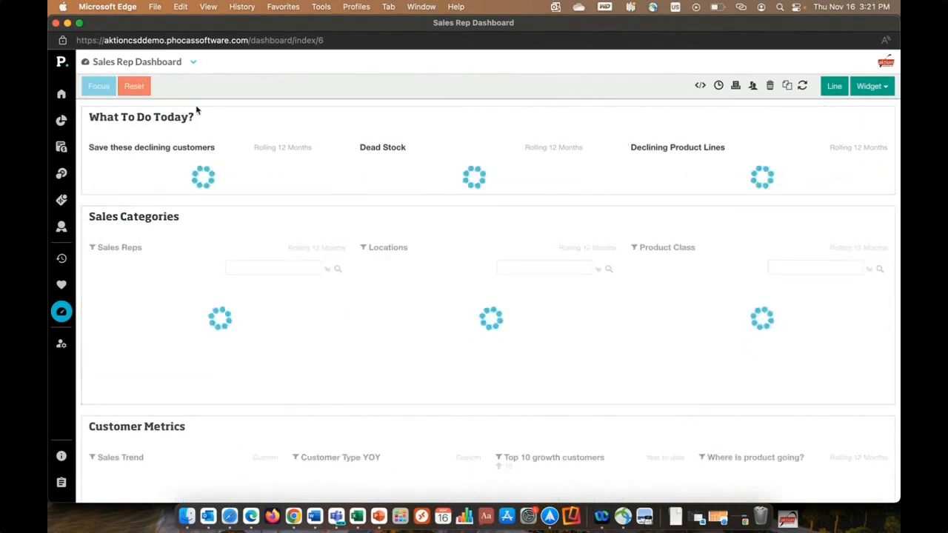
- Examine the Customer Metrics, Products and Operational overview sections of the Sales Rep Dashboard, and return to the running totals
scroll(502, 289, "down", 5)
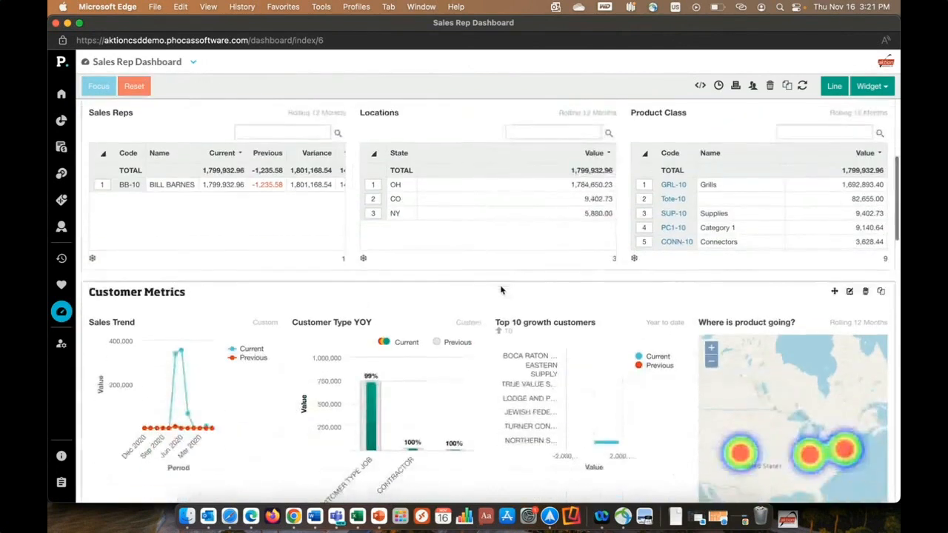
scroll(691, 294, "down", 2)
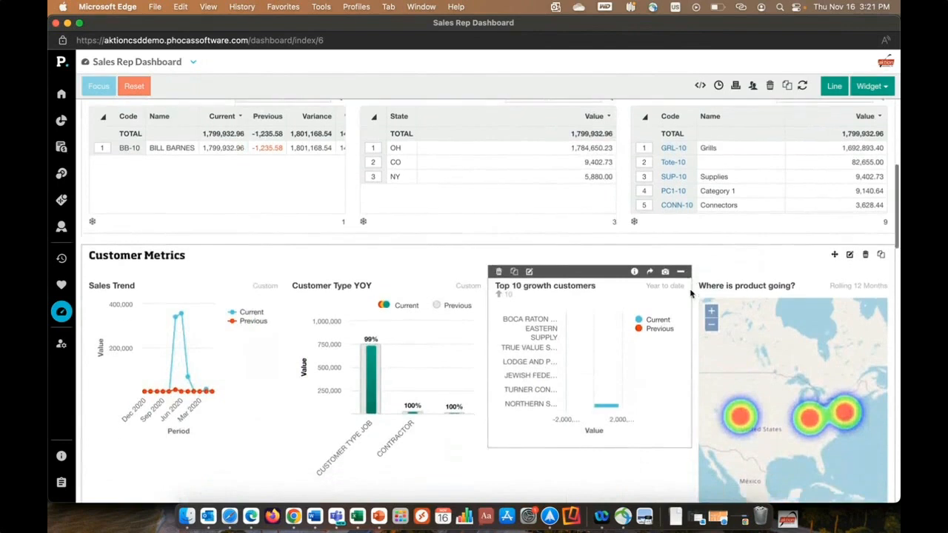
scroll(690, 294, "down", 1)
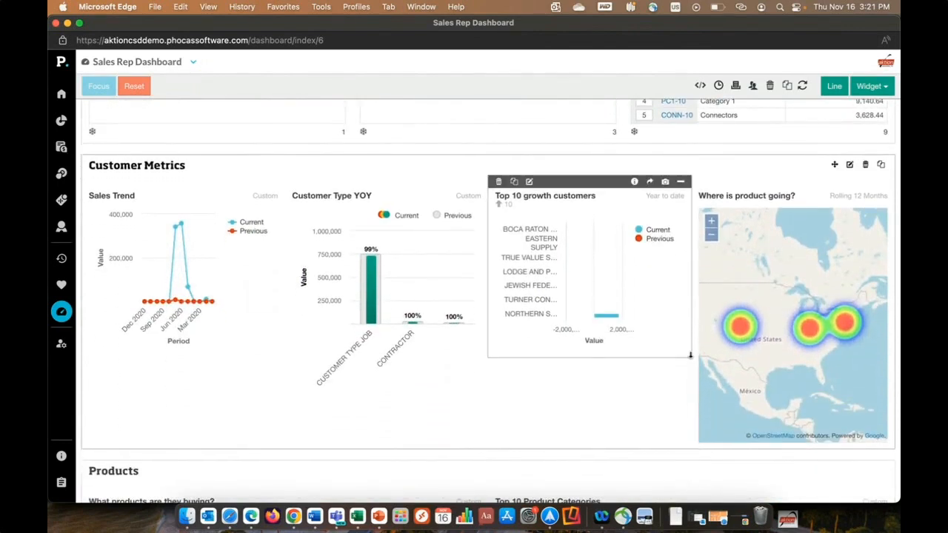
scroll(691, 355, "down", 1)
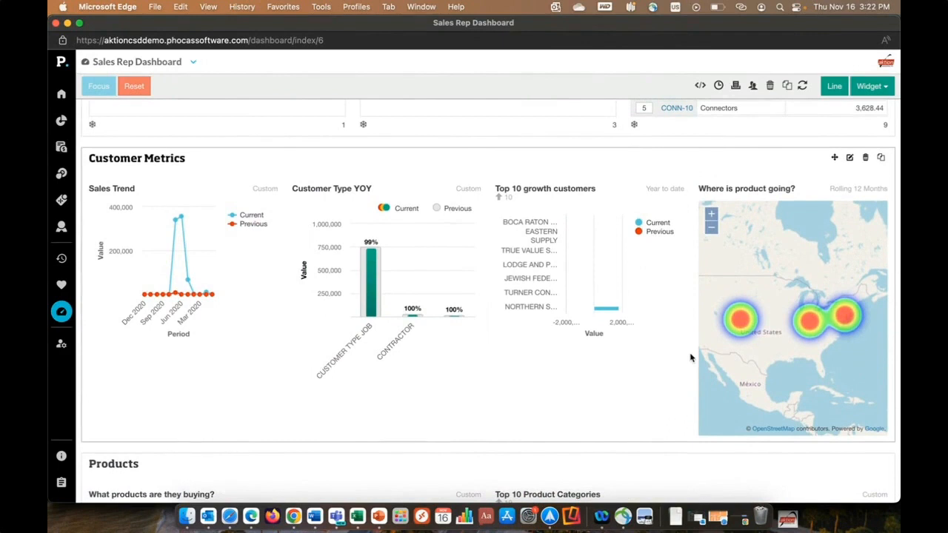
scroll(690, 358, "down", 7)
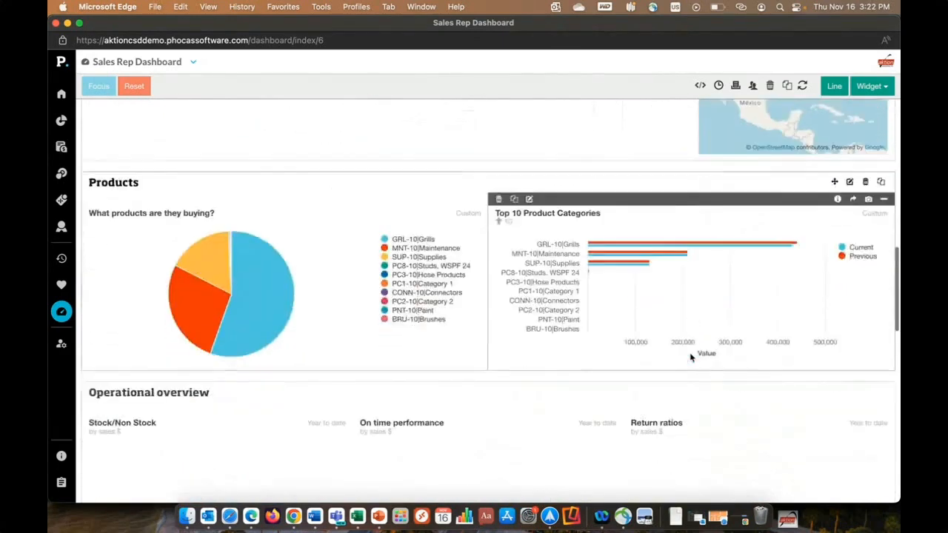
scroll(608, 364, "down", 4)
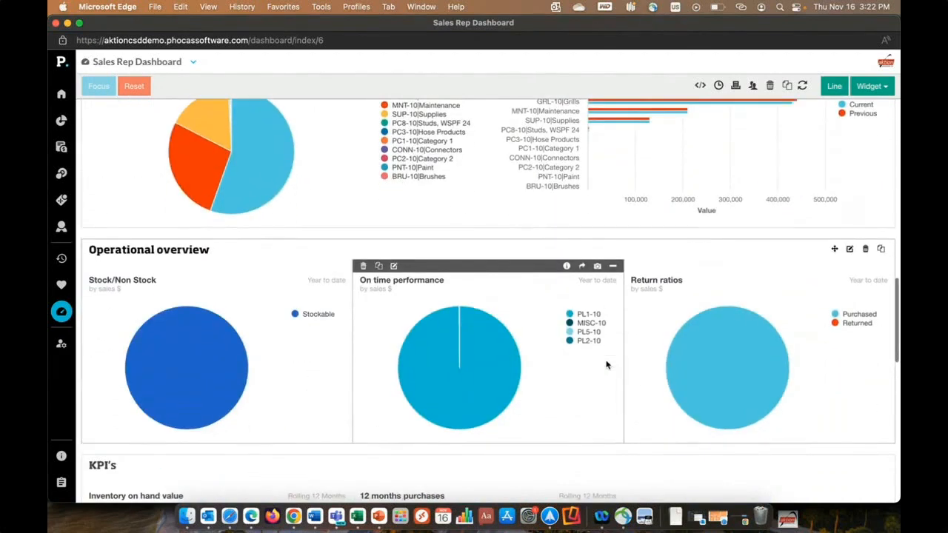
scroll(606, 364, "down", 1)
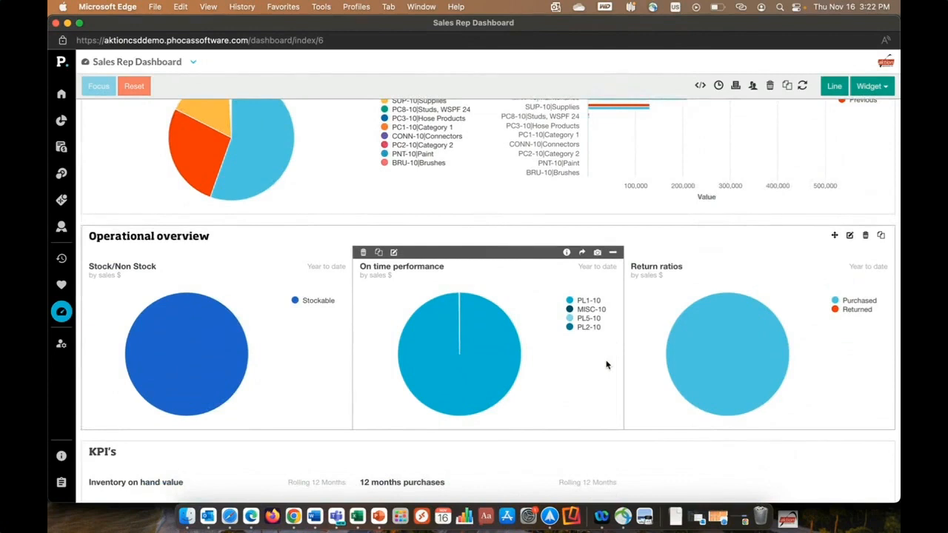
scroll(606, 365, "up", 15)
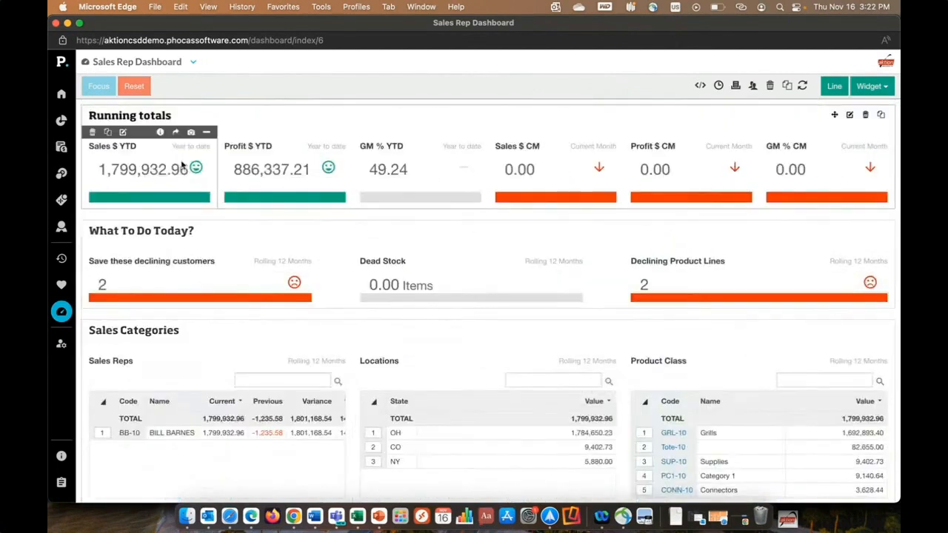
- Open the Sales $ YTD widget as a full sales query and break the variance down by Customer, then by Product
left_click(176, 132)
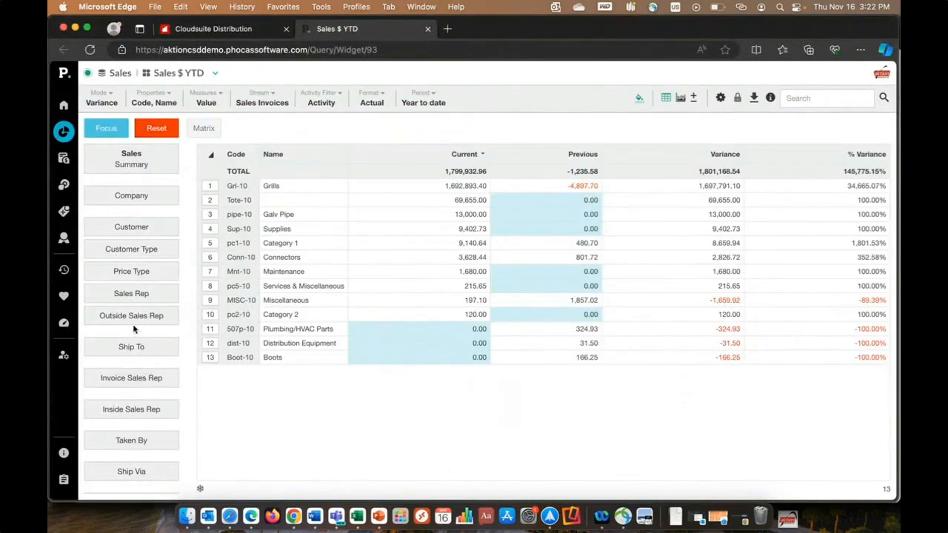
scroll(136, 363, "down", 5)
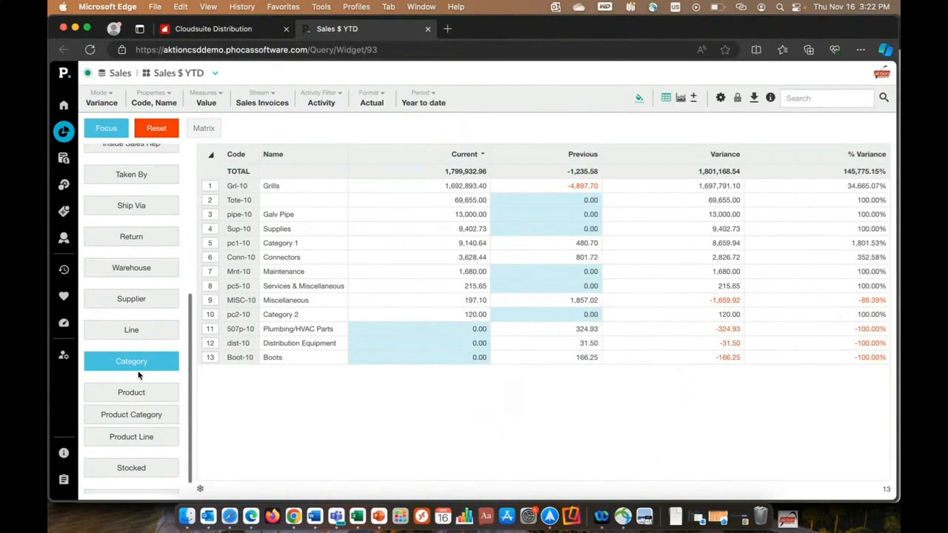
scroll(138, 376, "up", 5)
left_click(136, 231)
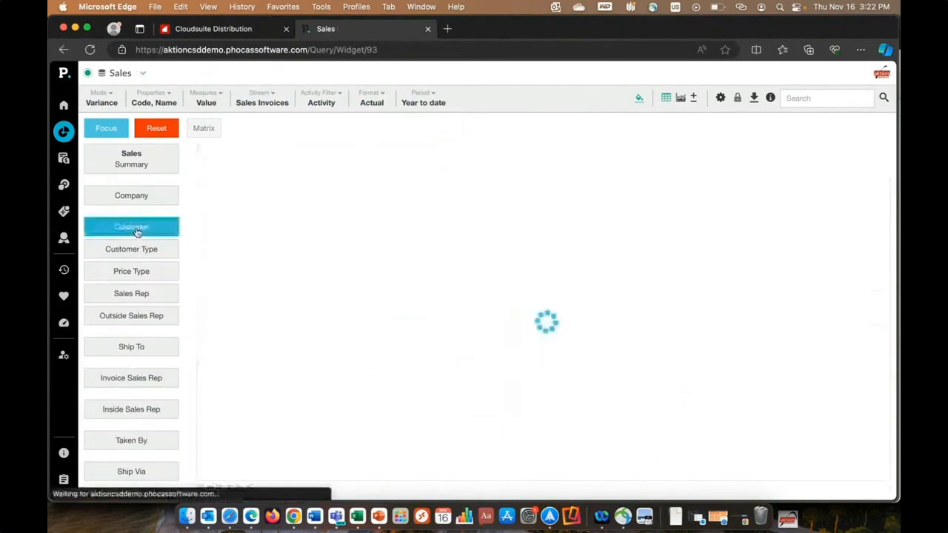
scroll(139, 289, "down", 4)
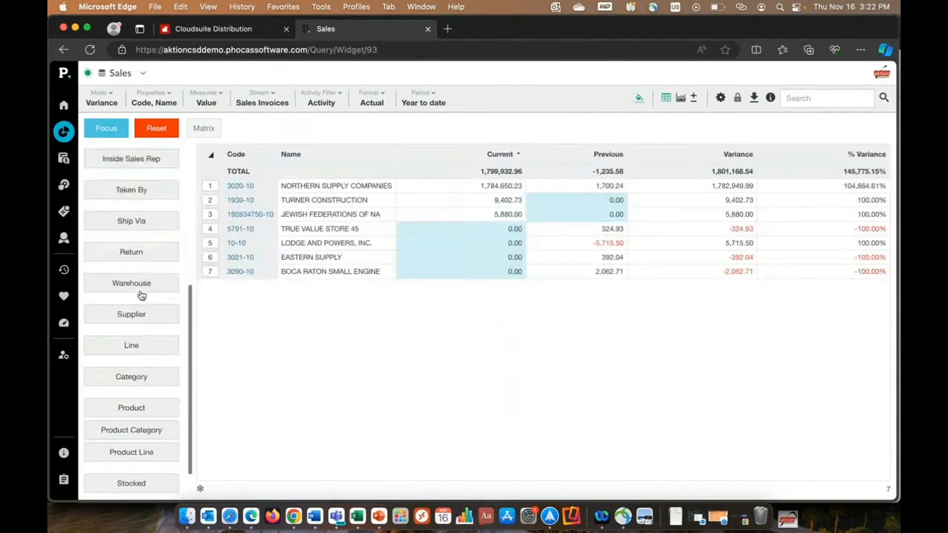
scroll(141, 295, "down", 1)
left_click(140, 379)
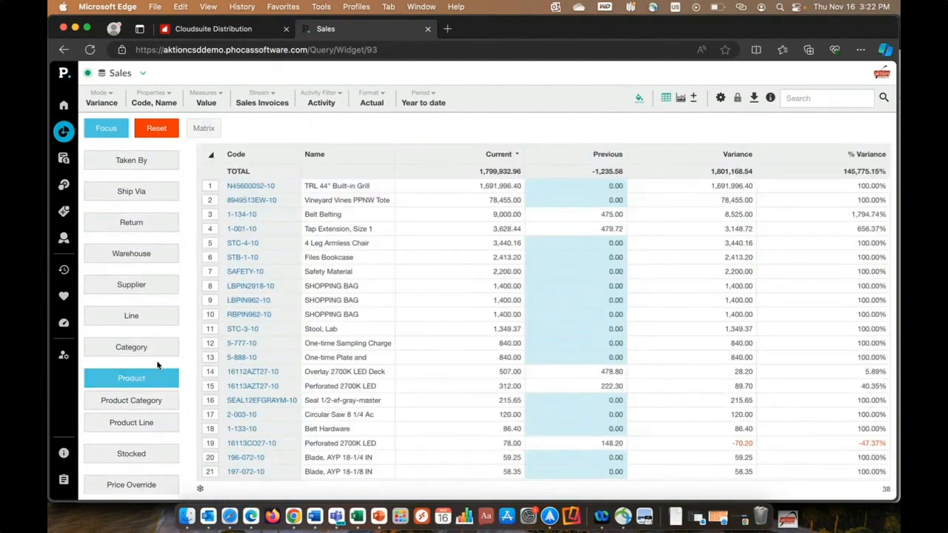
- Switch the product query to the multi-level grid and add Customer and Product Category as its grouping levels
left_click(694, 97)
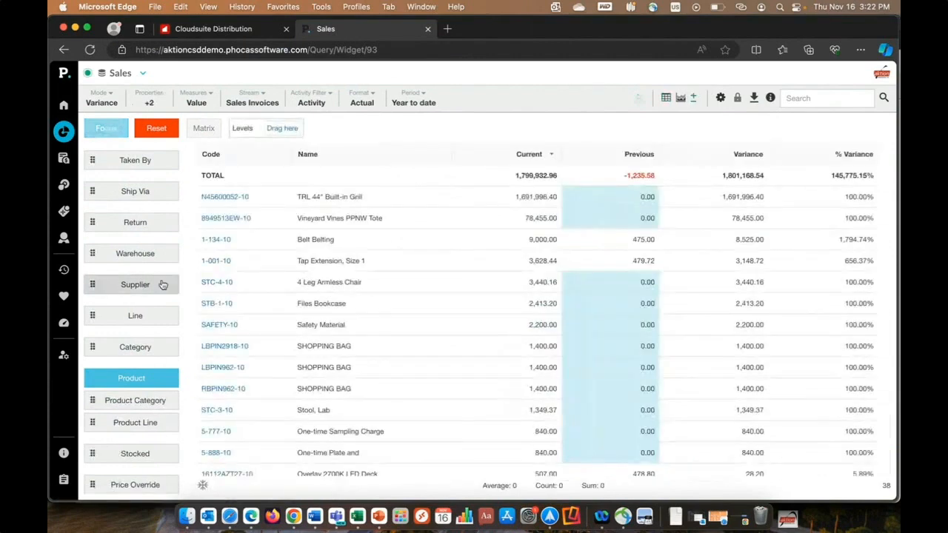
scroll(158, 232, "up", 5)
scroll(148, 222, "up", 3)
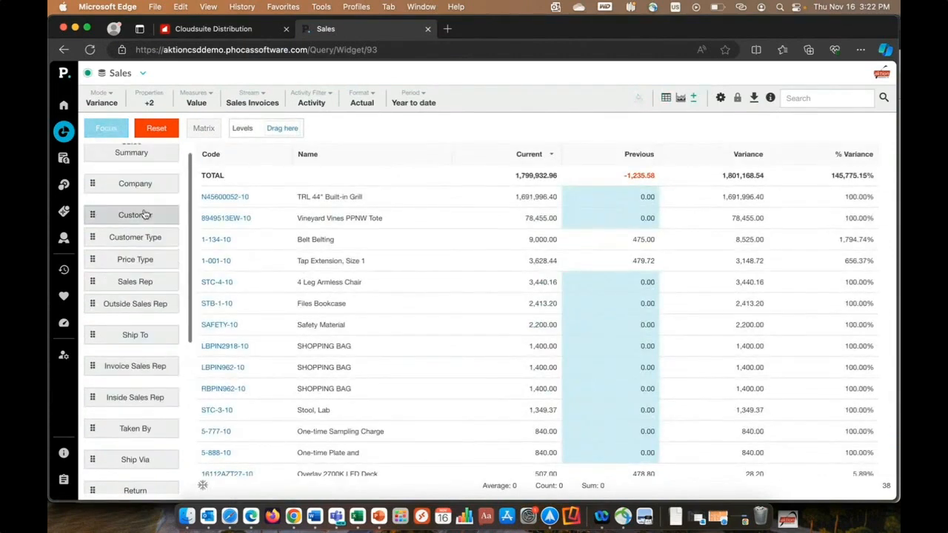
left_click_drag(142, 216, 277, 136)
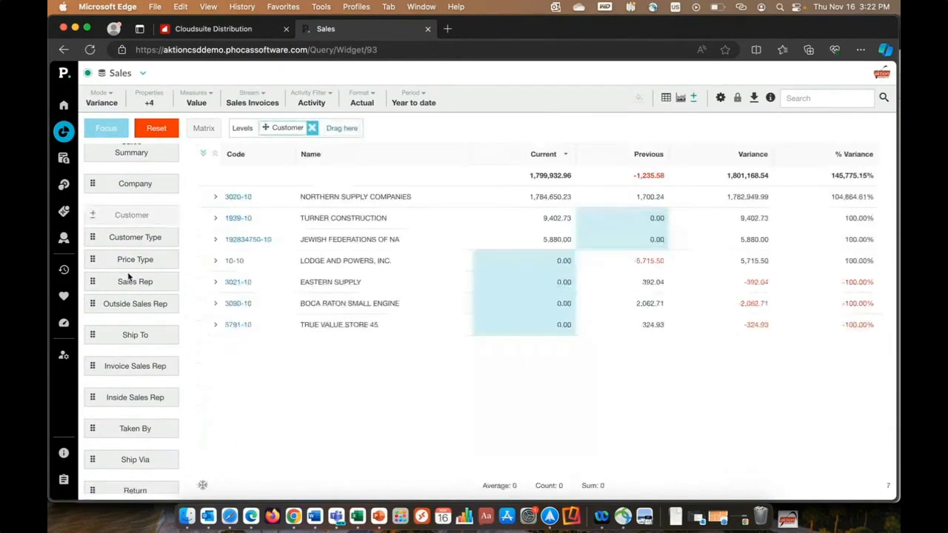
scroll(134, 319, "down", 4)
scroll(136, 317, "down", 3)
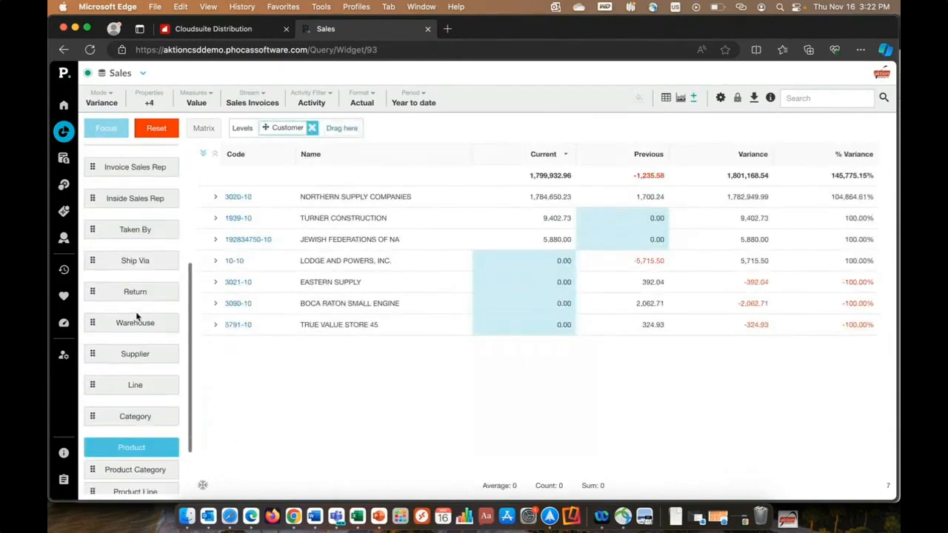
left_click_drag(134, 462, 338, 130)
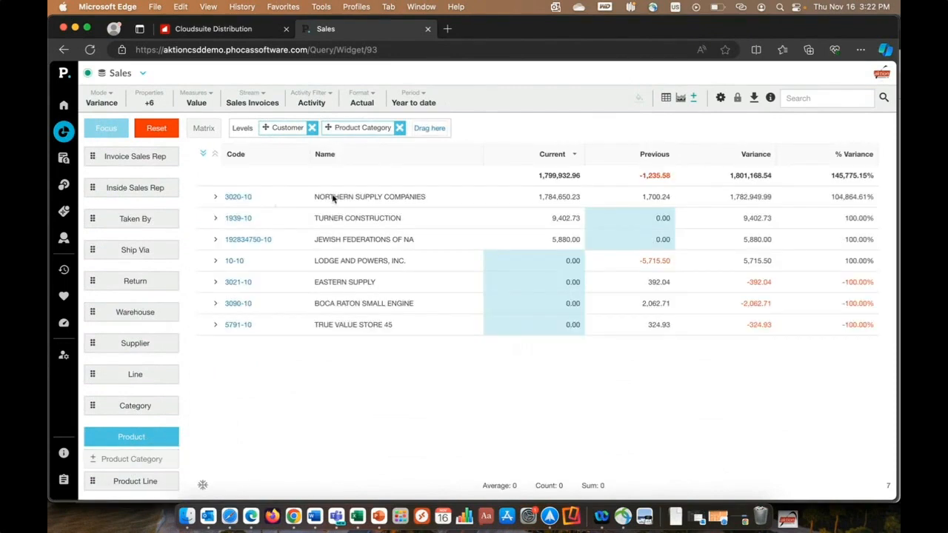
- Check the available periods, and expand Northern Supply Companies and its GRL-10 Grills category down to the individual products
left_click(414, 102)
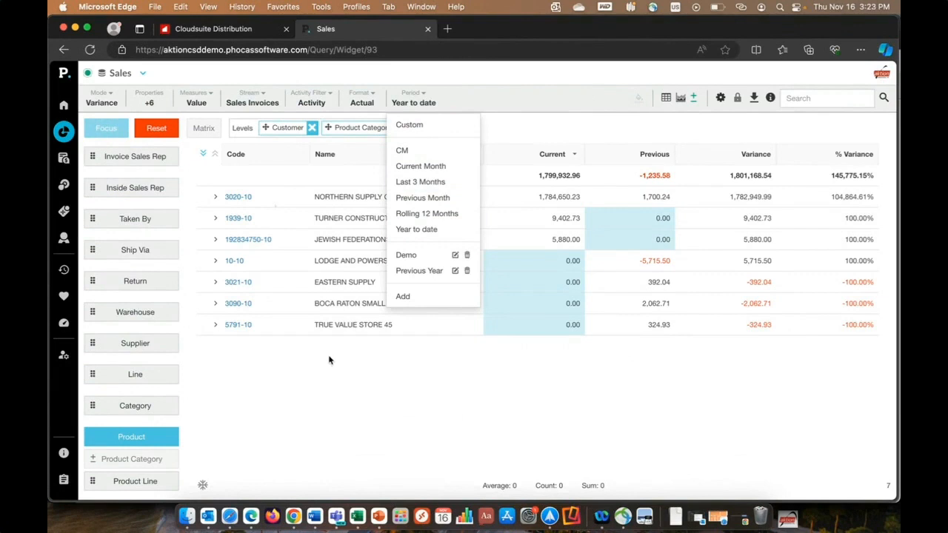
left_click(216, 197)
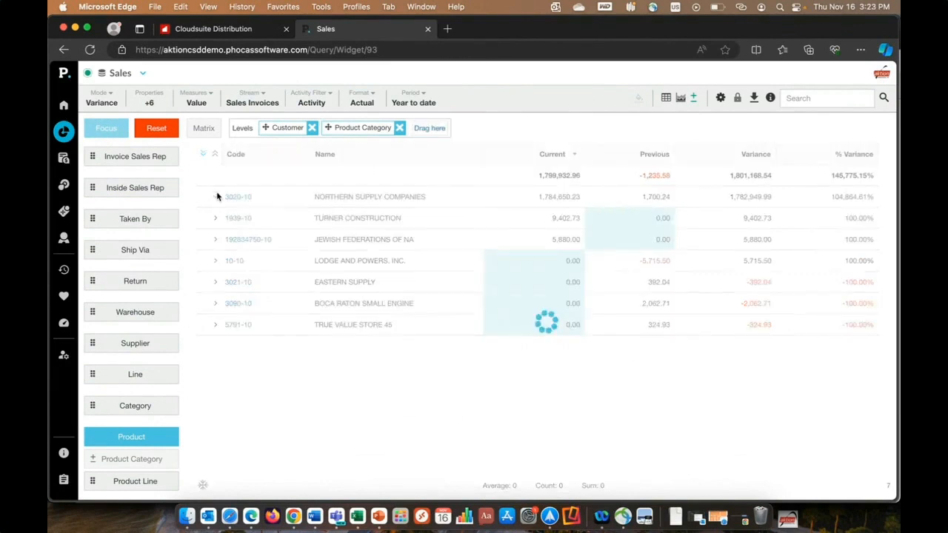
left_click(230, 217)
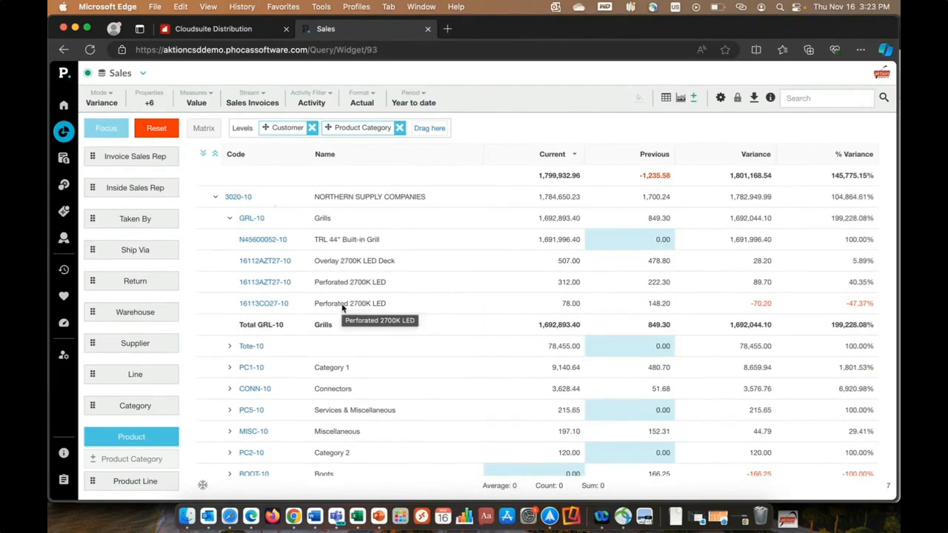
- Reset the query, group it by Product Category, and build a matrix from GRL-10 Grills, SUP-10 Supplies and CONN-10 Connectors
left_click(156, 128)
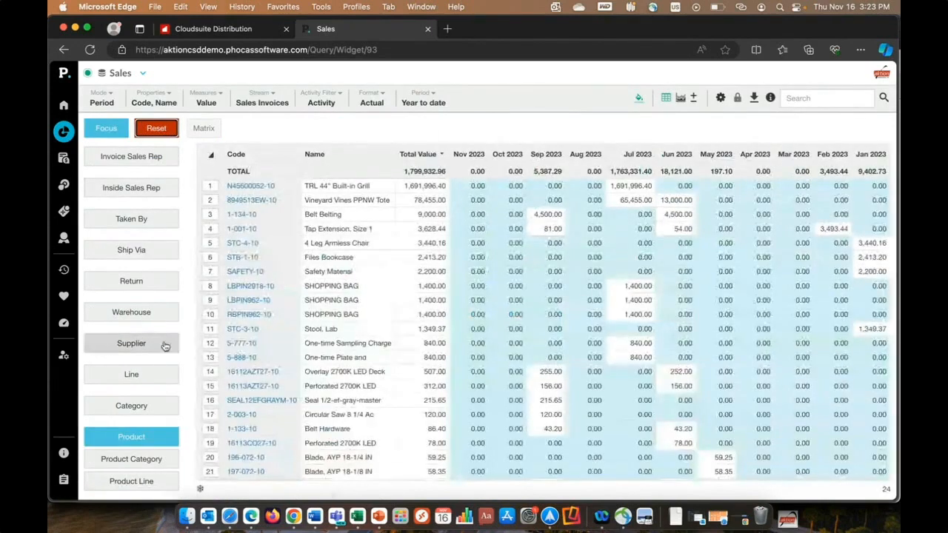
left_click(145, 461)
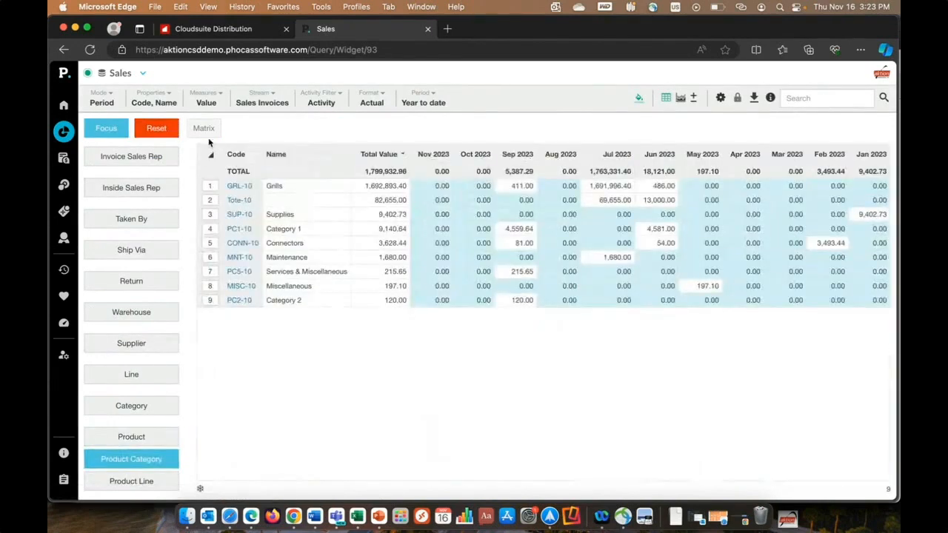
left_click(209, 188)
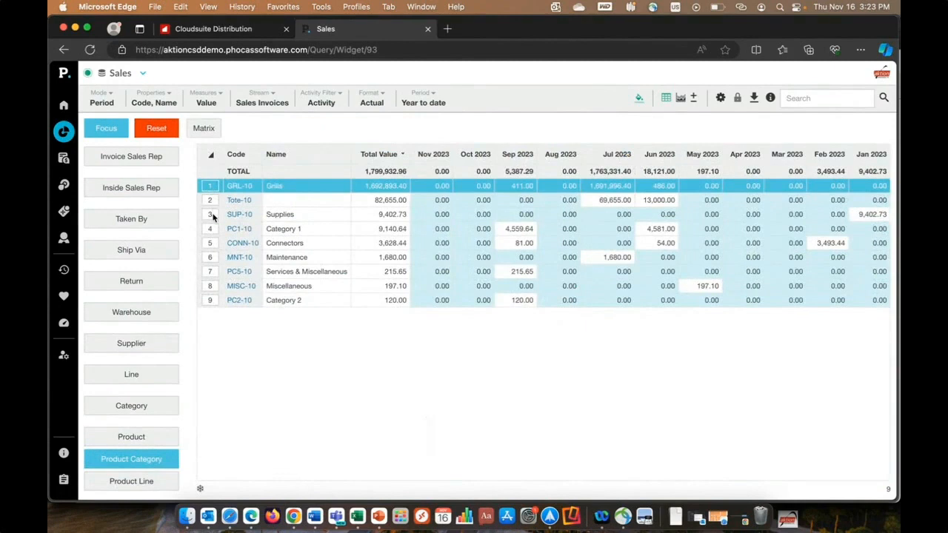
left_click(210, 215)
left_click(211, 245)
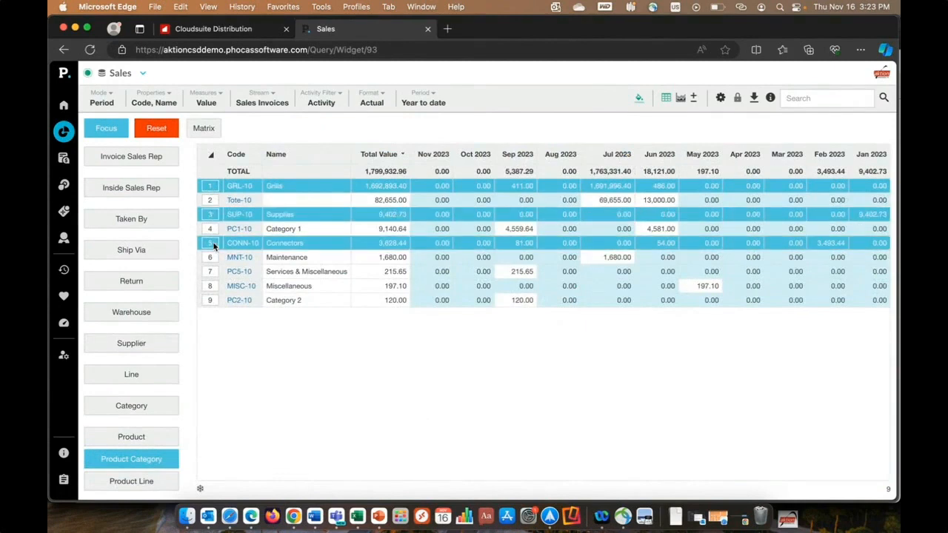
left_click(207, 131)
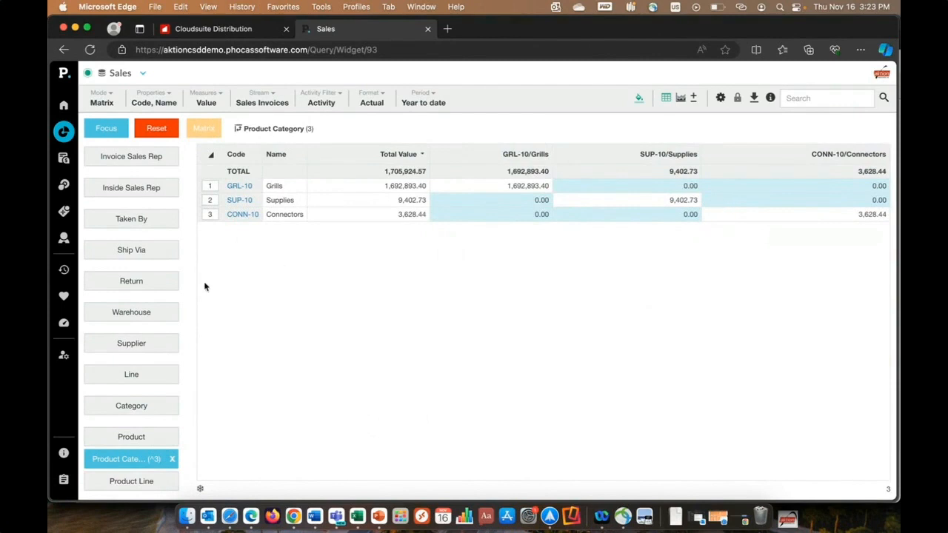
- List the product category matrix by Customer and set its period to Demo
scroll(189, 293, "up", 10)
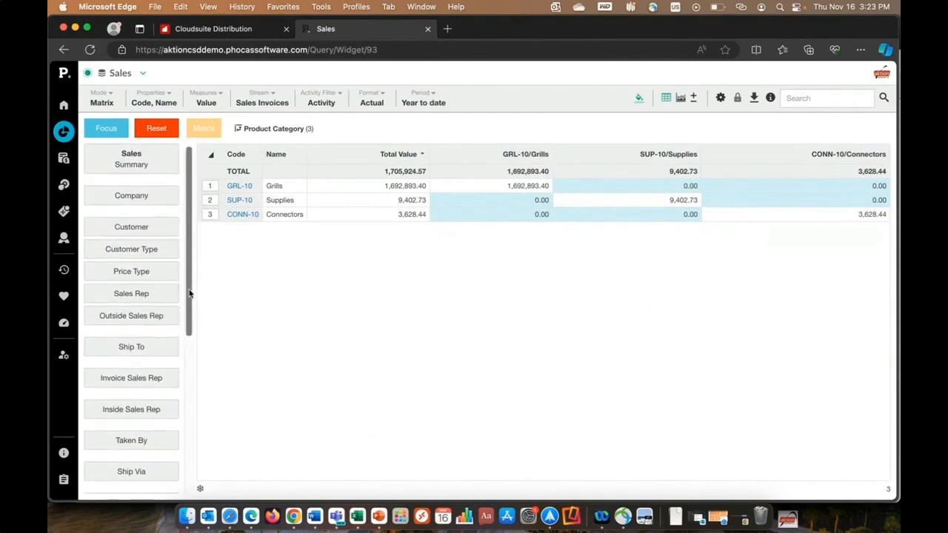
left_click(131, 227)
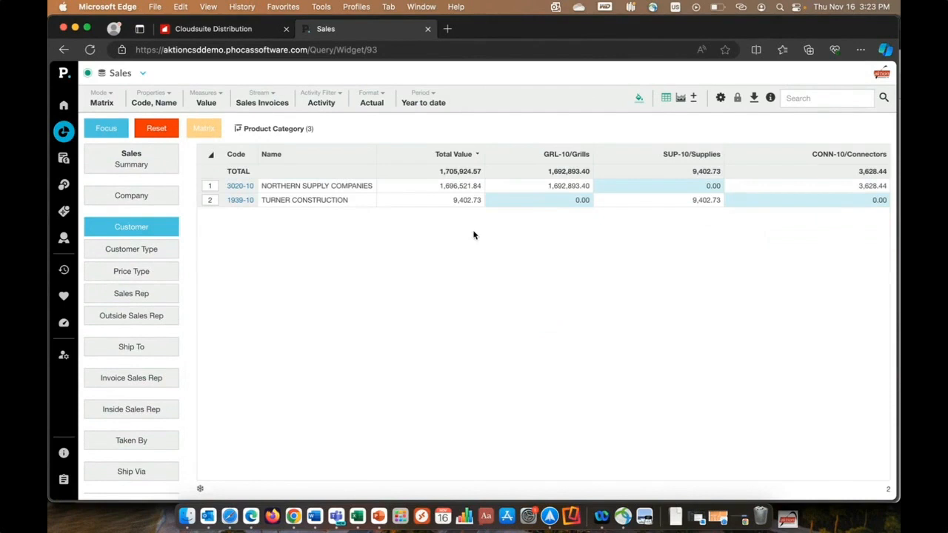
left_click(424, 101)
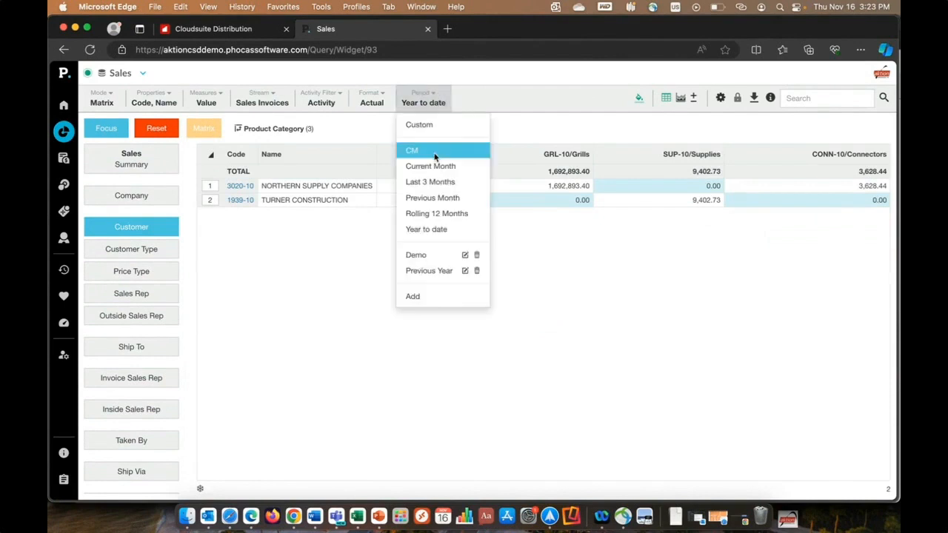
left_click(428, 256)
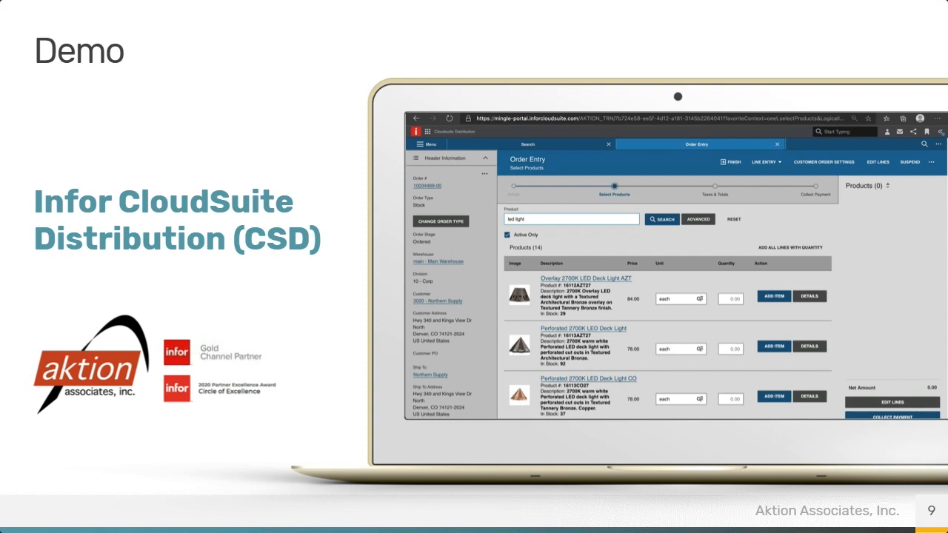
key("Right")
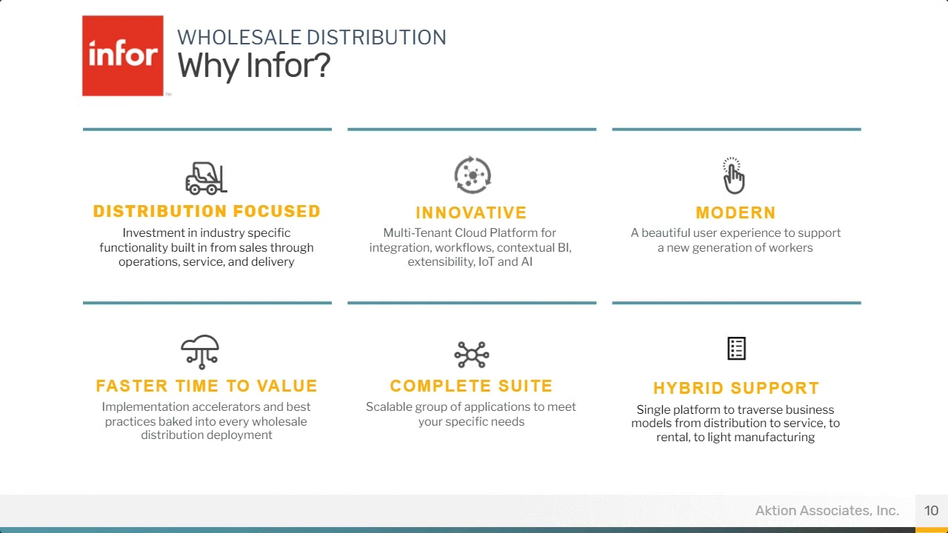
key("Right")
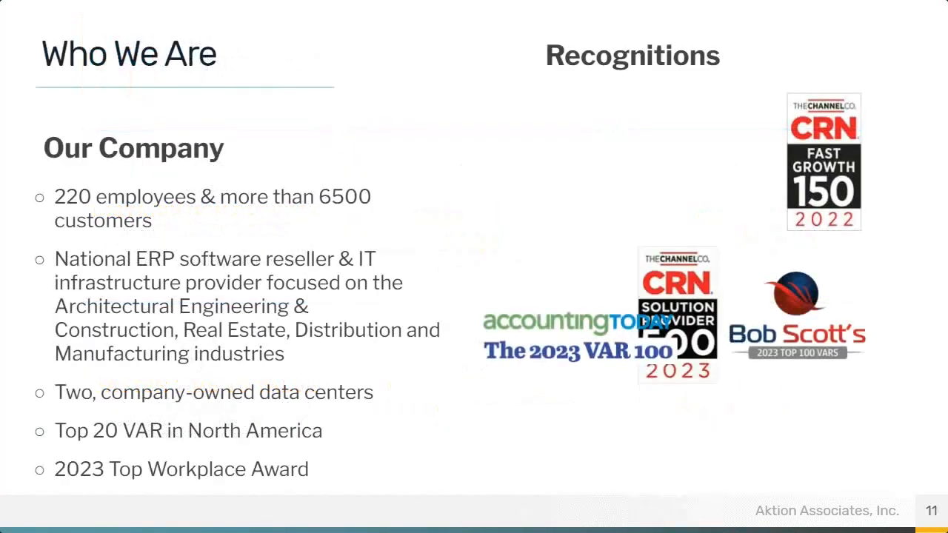